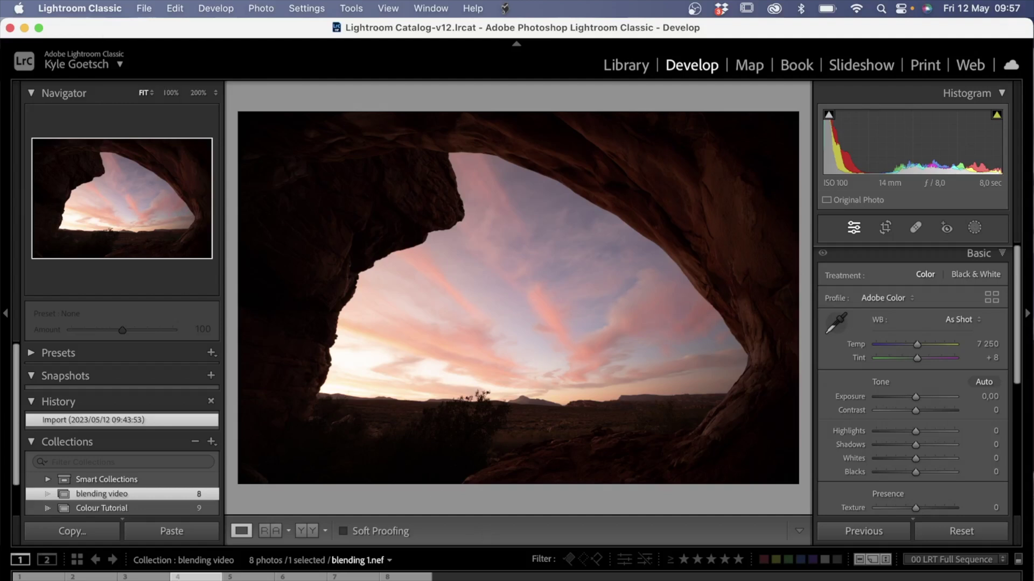
Flip between the darker KPG_1110.nef and the brighter blending 1.nef to compare the arch exposures.
click(142, 578)
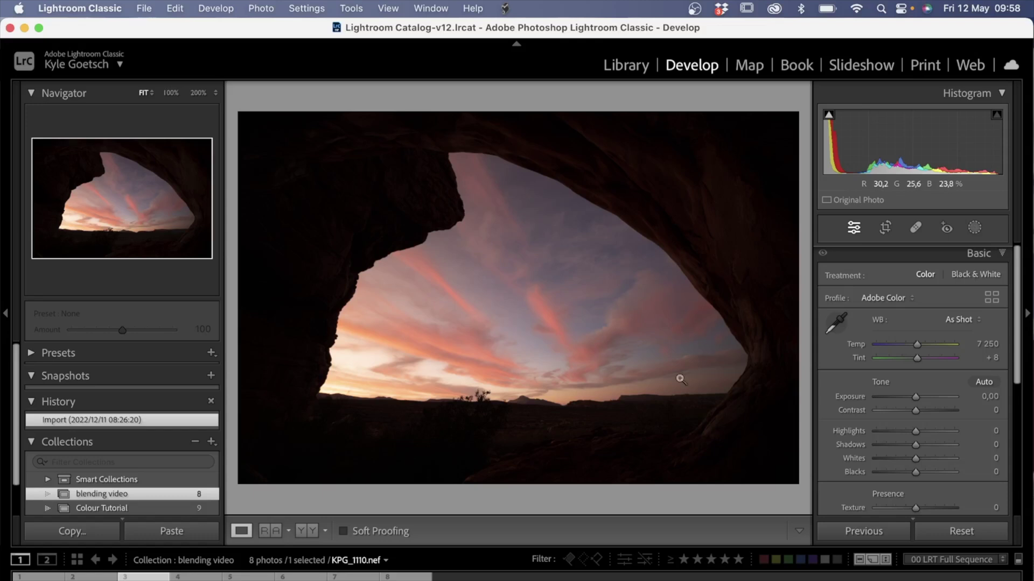
key(Right)
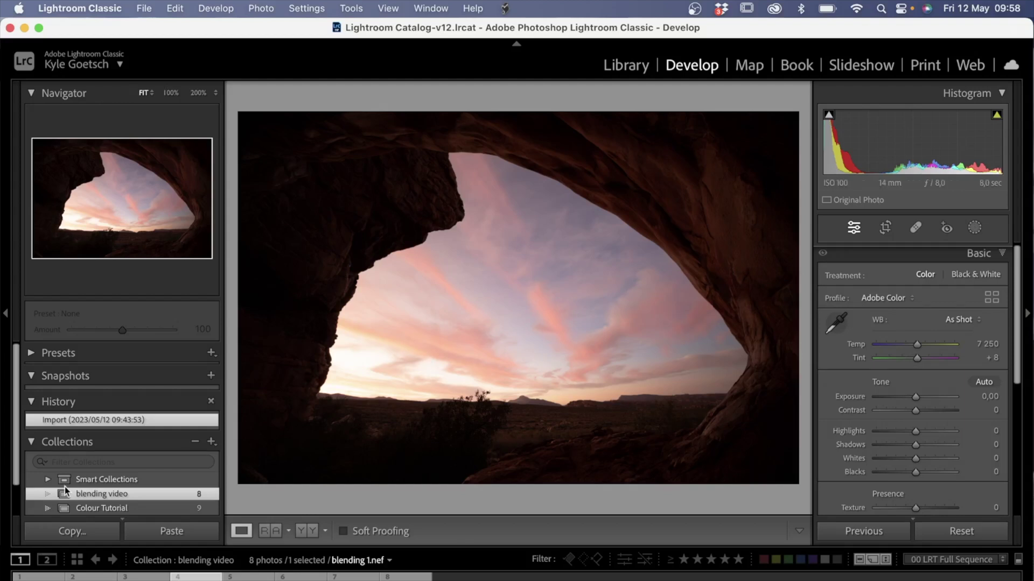
click(144, 577)
key(Right)
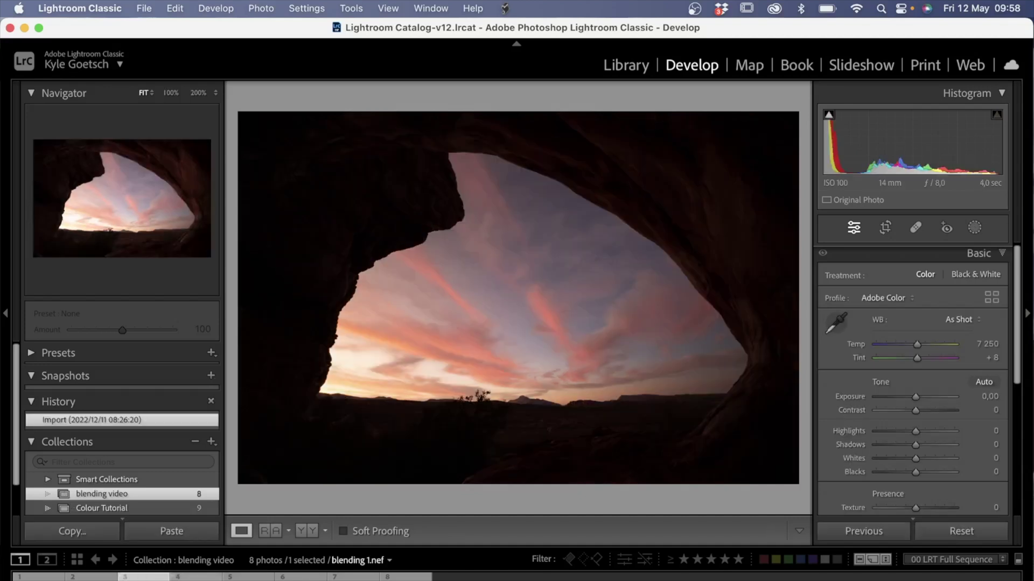
key(Left)
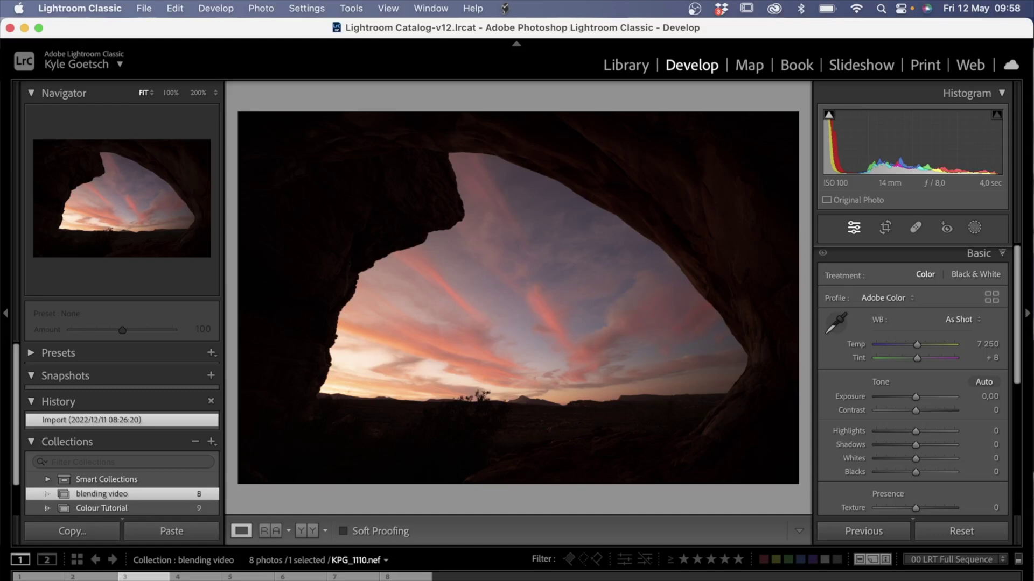
Show the exposure and lens info overlay, then display blending 1.nef.
key(i)
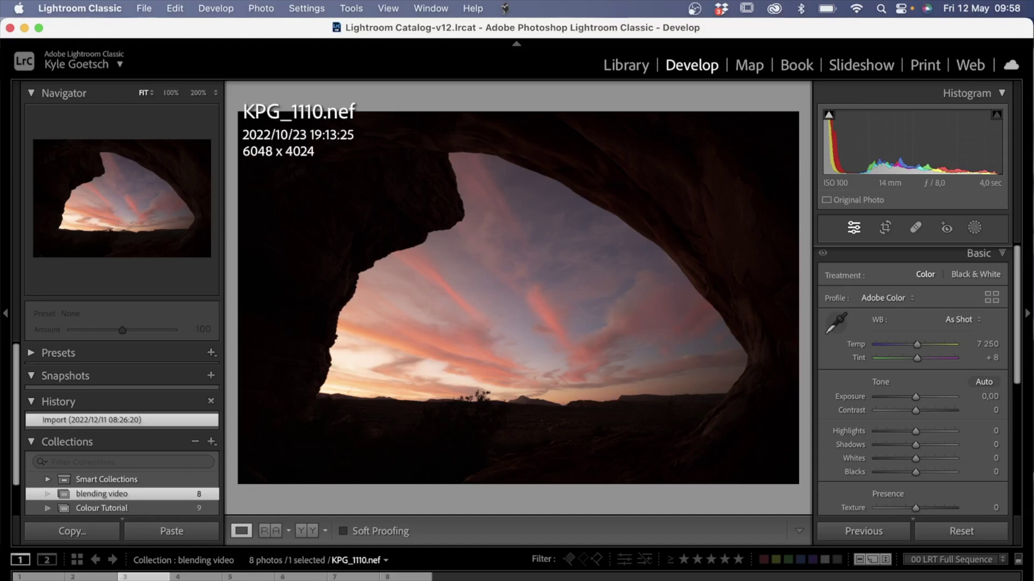
key(i)
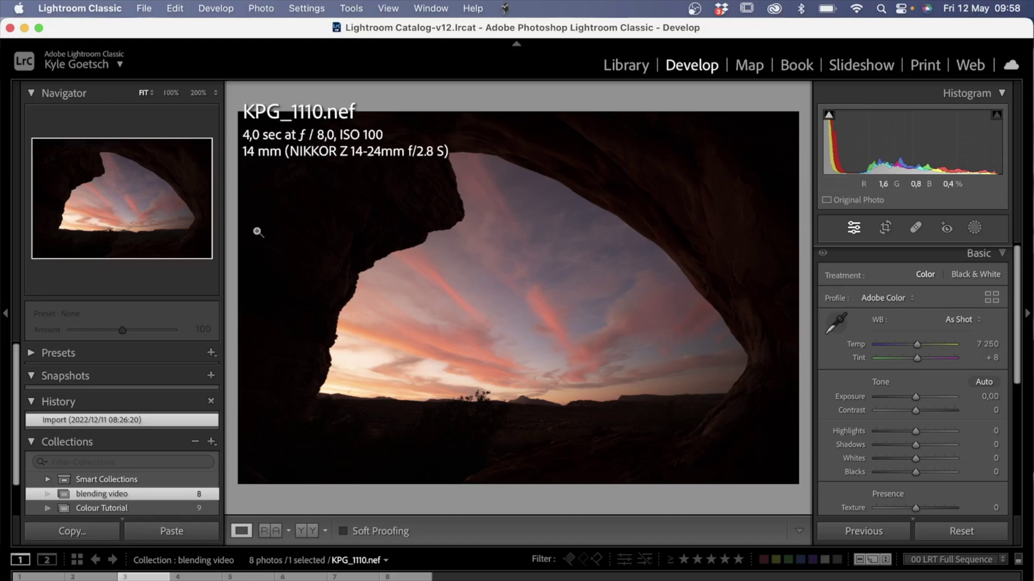
click(194, 577)
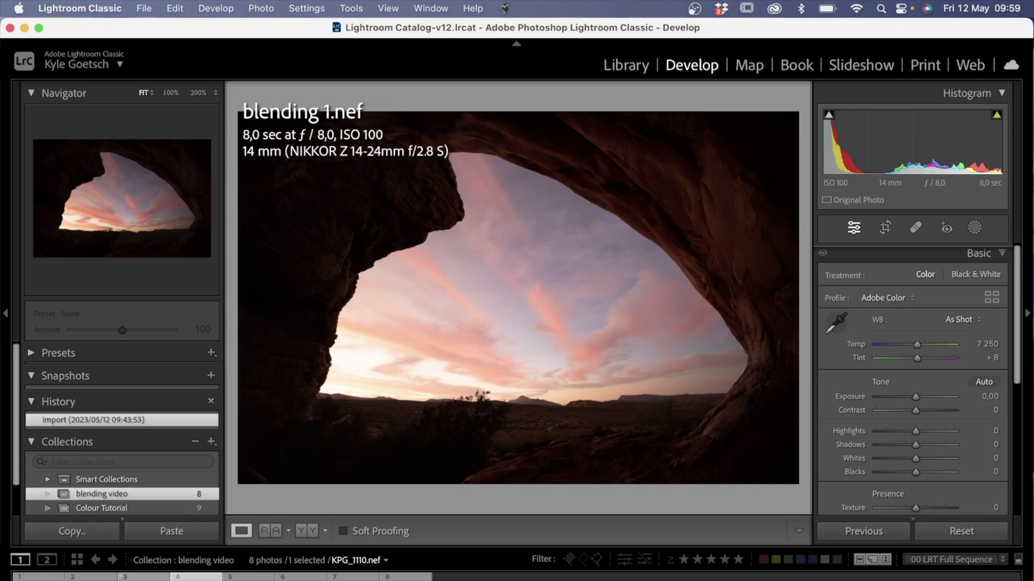
Select KPG_1110.nef with blending 1.nef and open both as layers in Photoshop via Edit In.
super+click(146, 576)
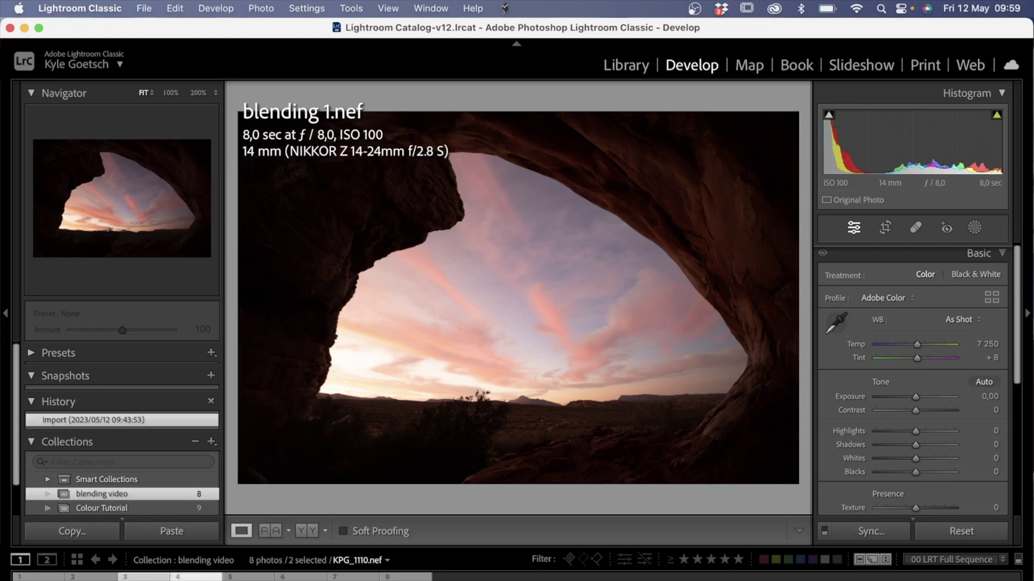
right_click(149, 576)
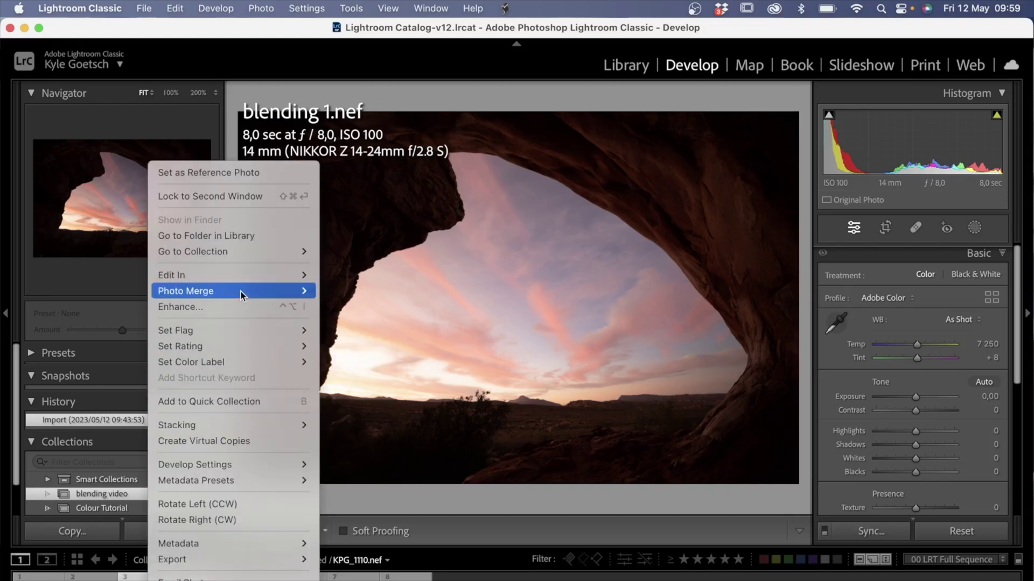
mouse_move(247, 277)
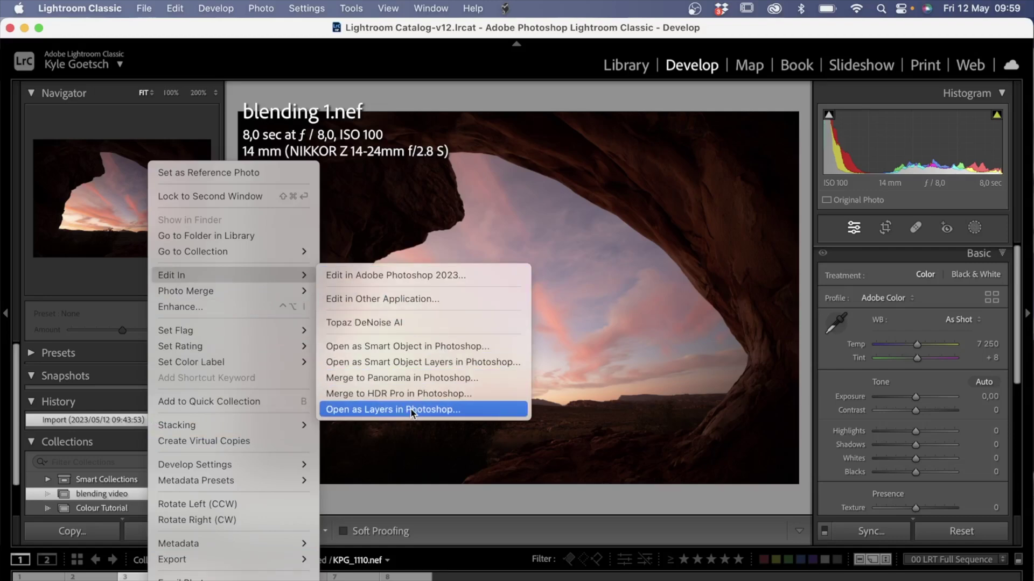
click(470, 412)
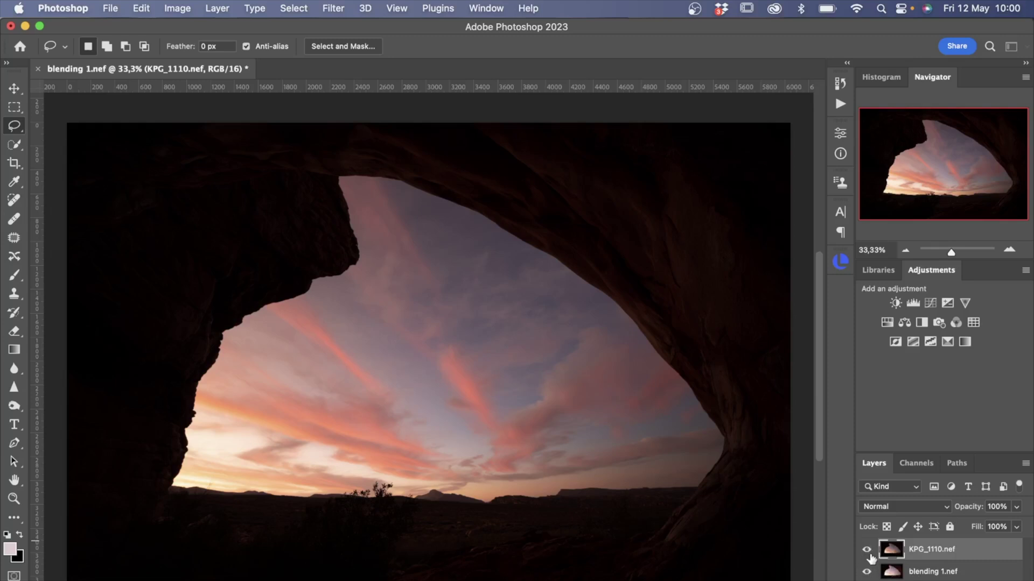
click(866, 550)
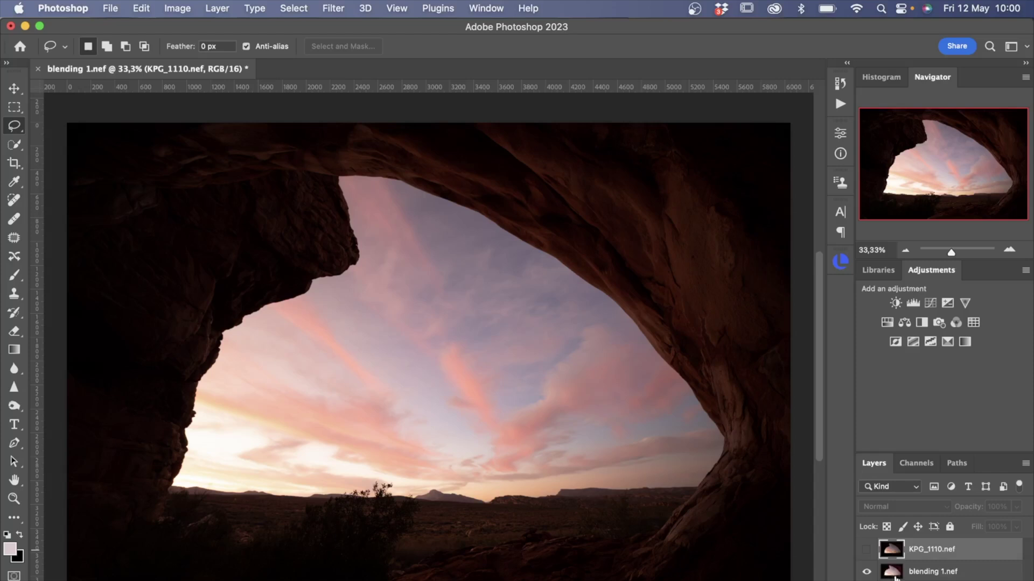
click(867, 552)
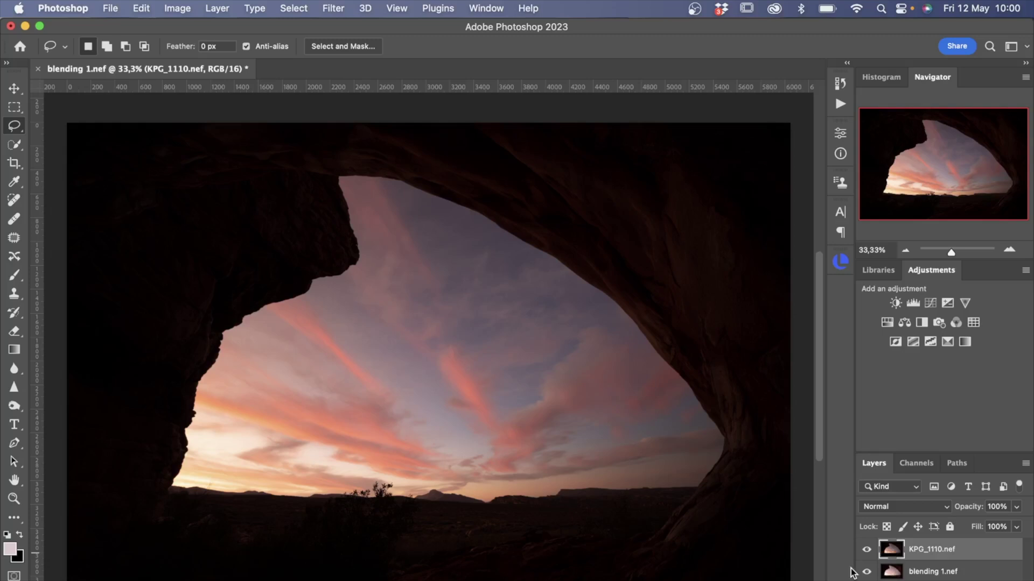
click(866, 551)
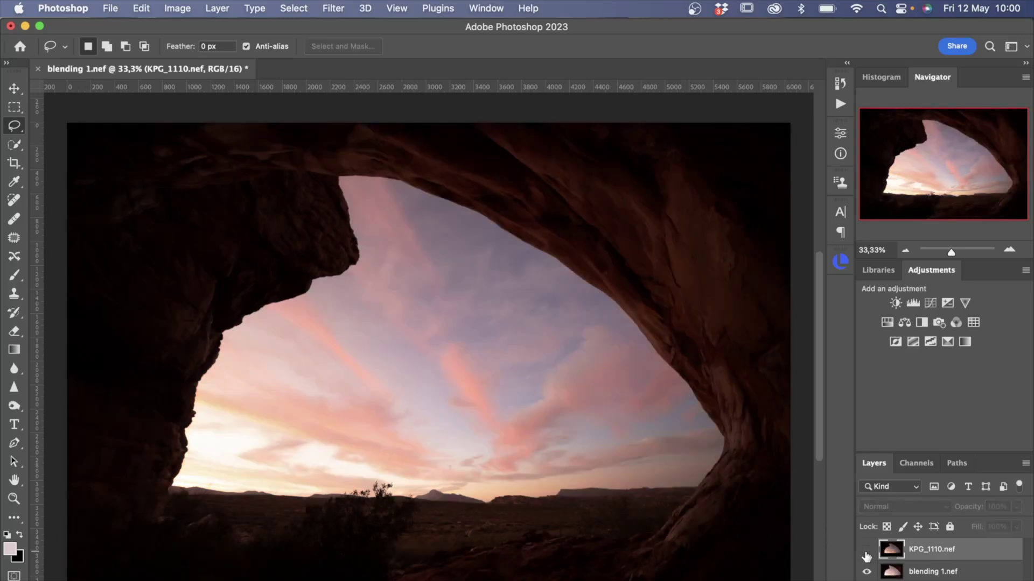
click(866, 551)
click(866, 551)
click(866, 552)
click(867, 550)
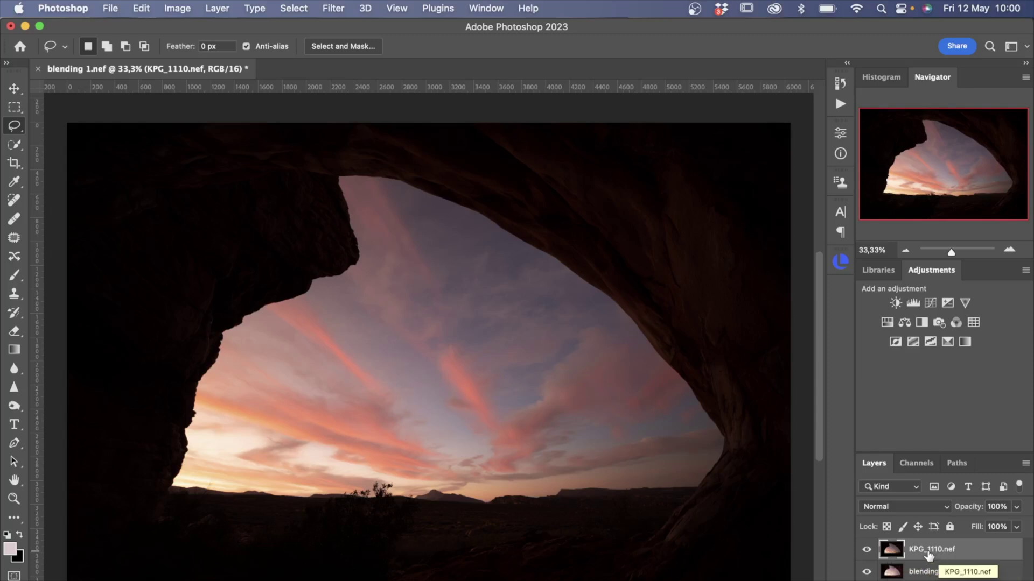
Rename the KPG_1110.nef layer to 'sky' and the blending 1.nef layer to 'foreground'.
double_click(927, 551)
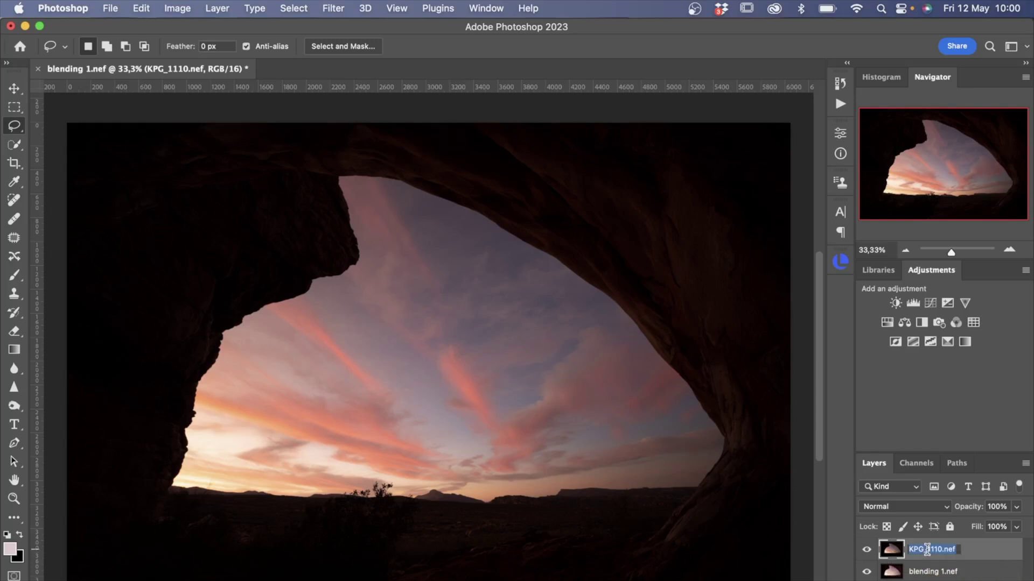
text(sky)
double_click(930, 573)
text(foreg)
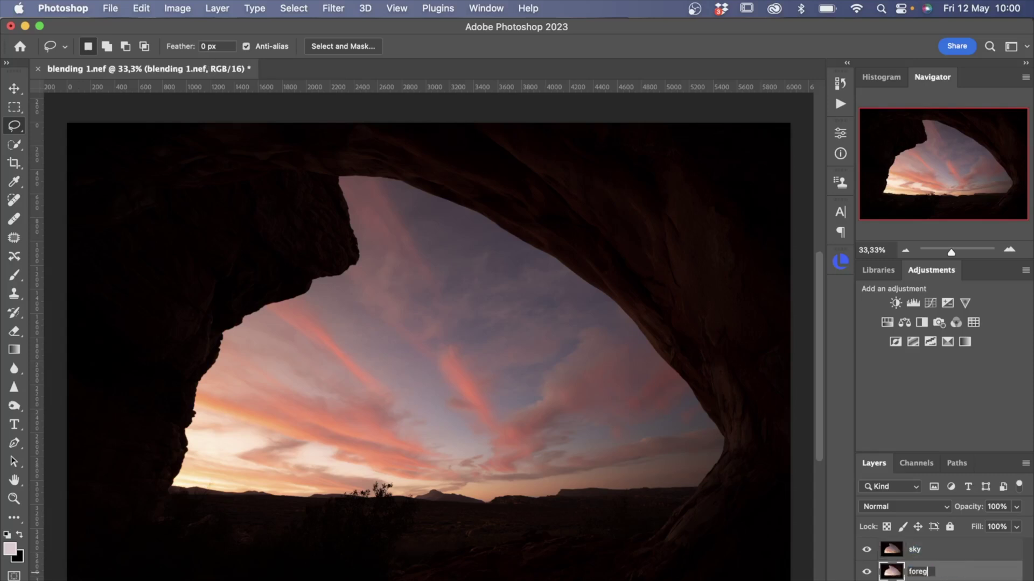
text(round)
key(Return)
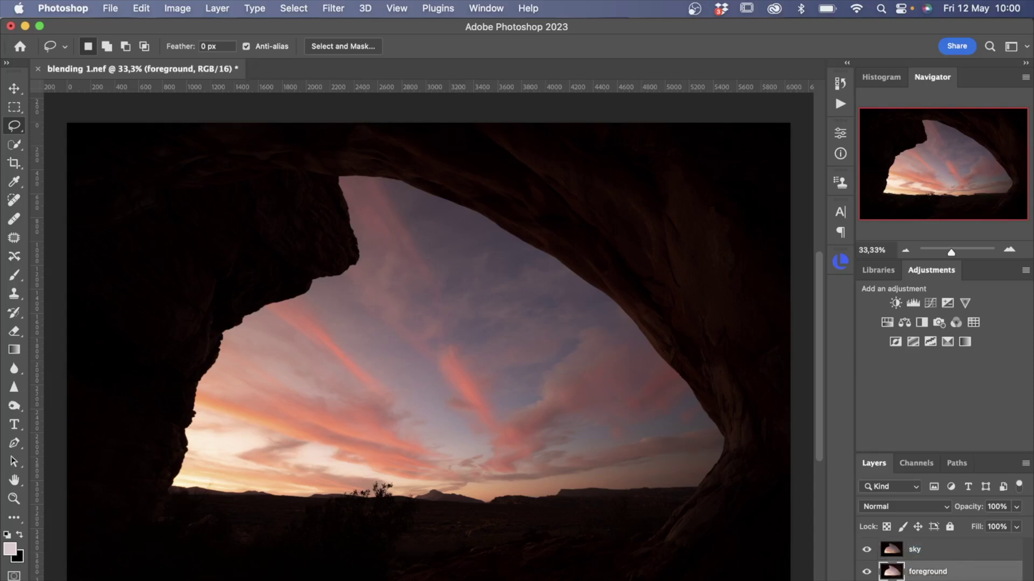
Paint across the sky inside the arch with the Quick Selection tool to select it.
click(14, 145)
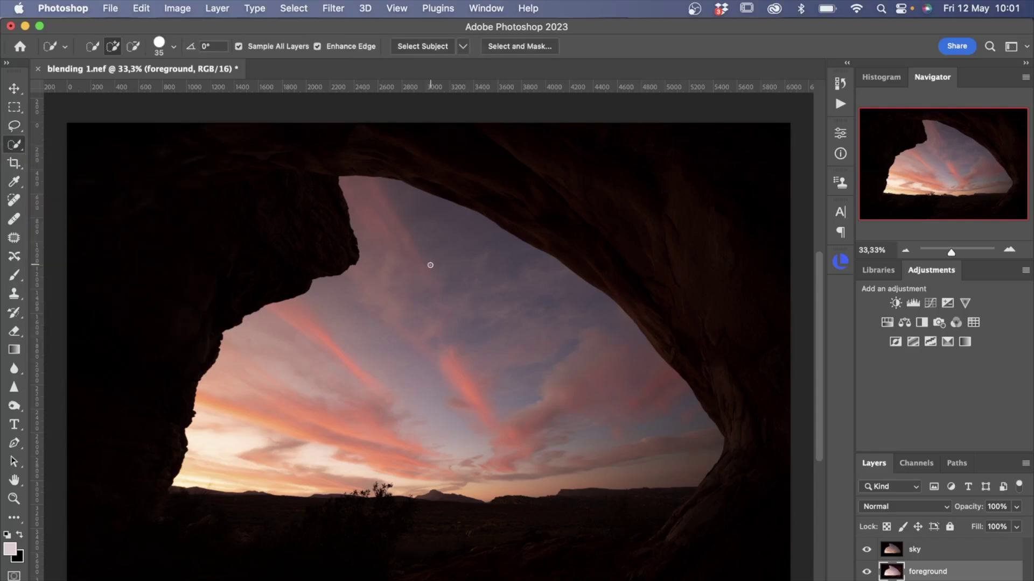
drag(430, 268, 530, 322)
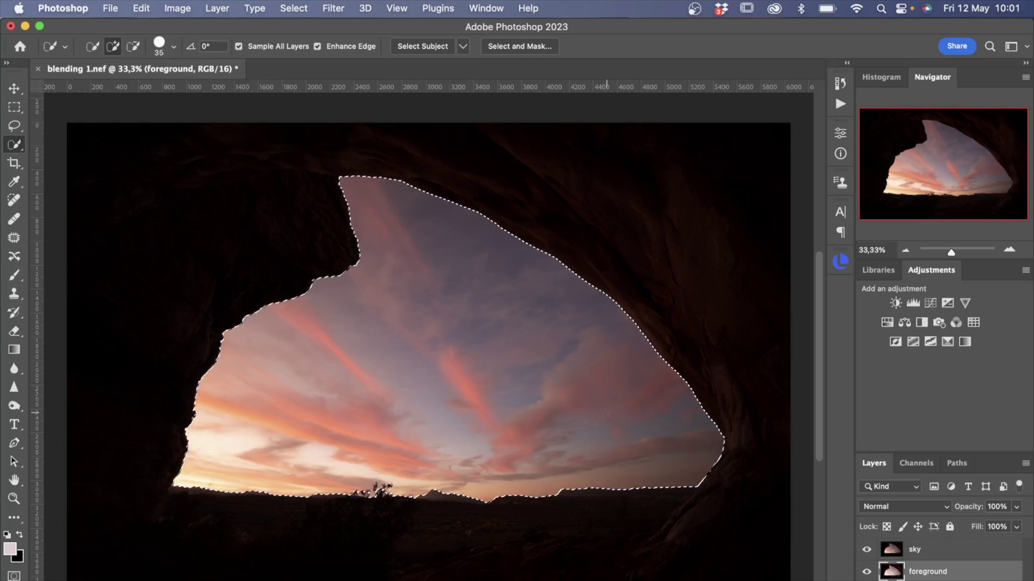
Make the sky layer active so the arch selection becomes its layer mask.
click(909, 550)
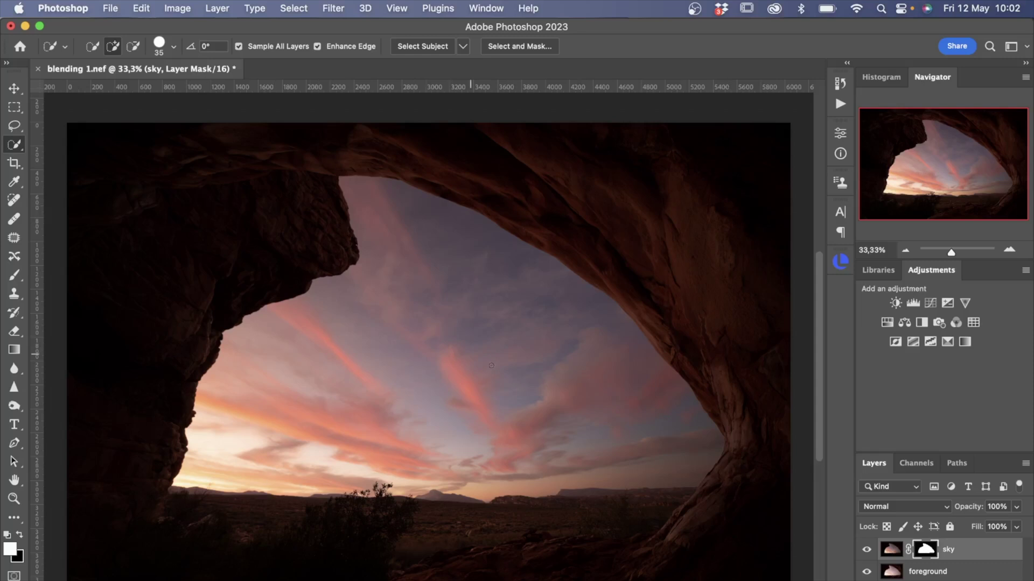
Toggle the sky layer's visibility to compare the blend with and without it.
click(867, 550)
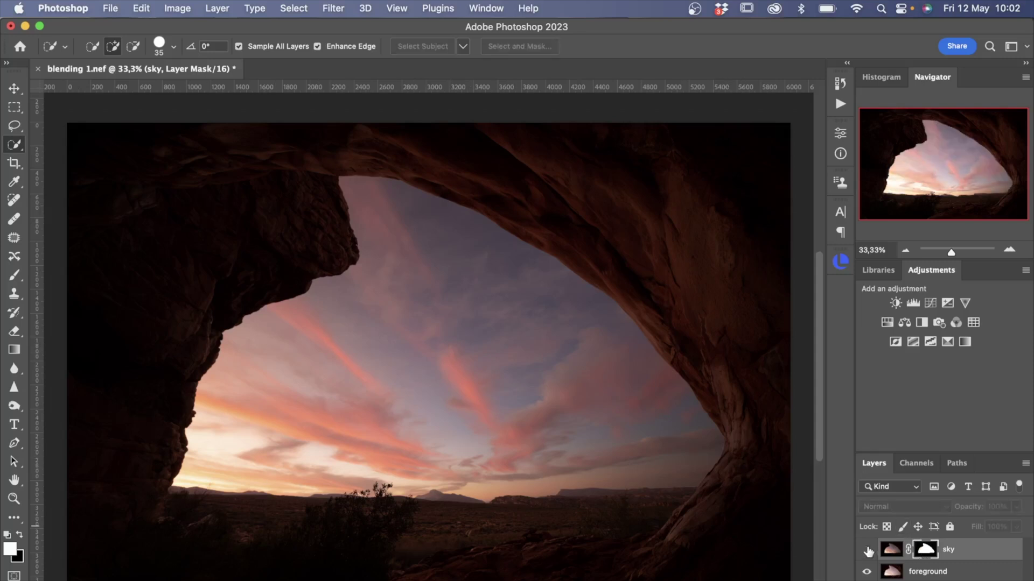
click(867, 550)
click(867, 550)
click(866, 549)
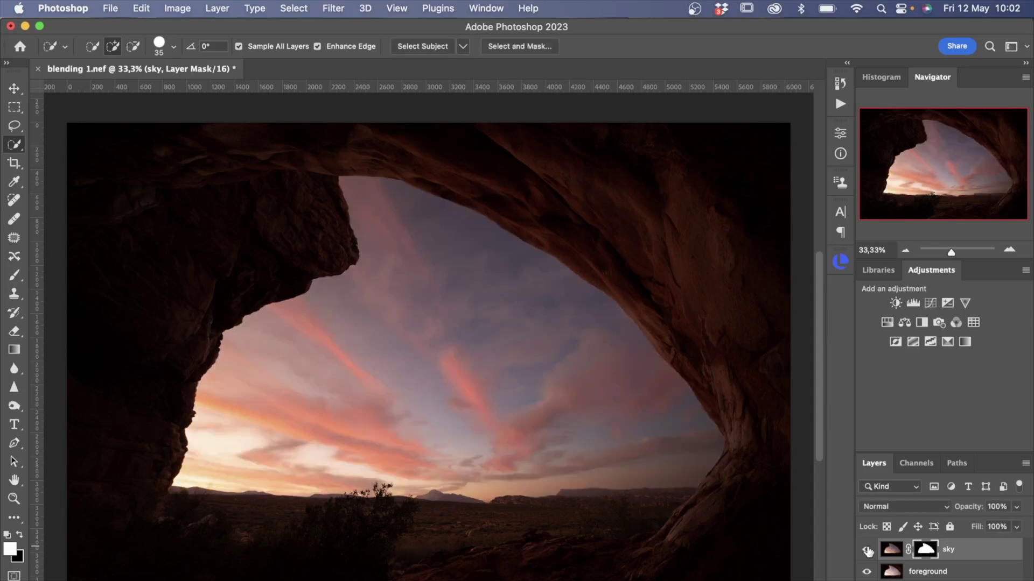
Zoom to 200% and pan around the arch to inspect the sky mask edges.
key(super+equal)
key(super+equal)
key(super+equal)
key(super+equal)
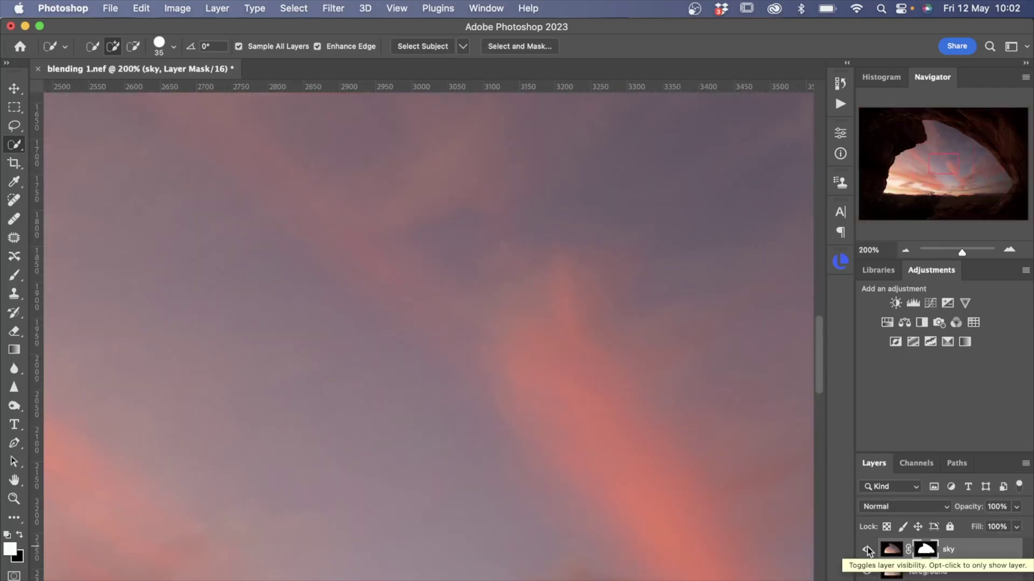
scroll(547, 409, up, 5)
scroll(547, 409, left, 5)
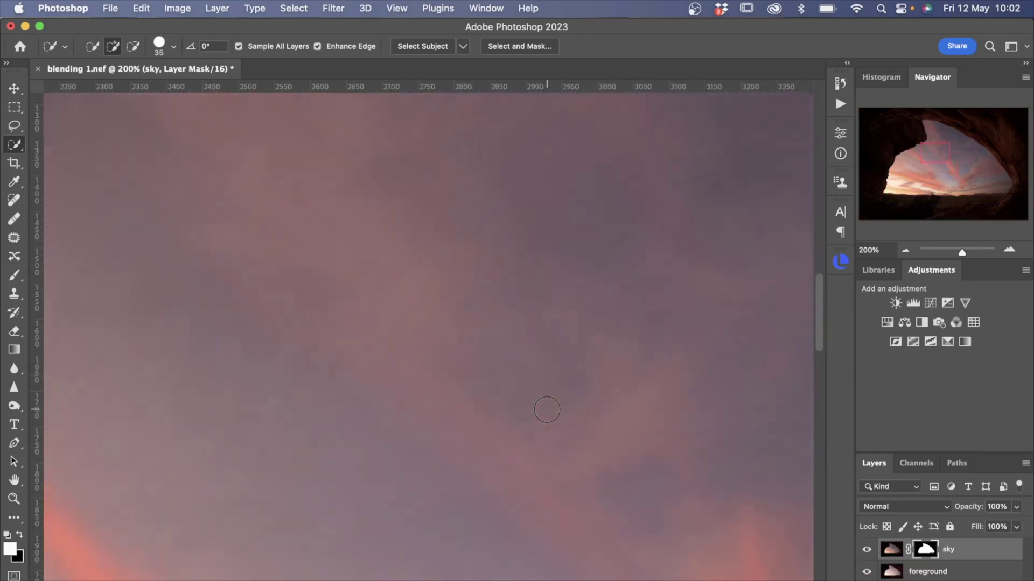
scroll(547, 409, up, 8)
scroll(547, 410, left, 8)
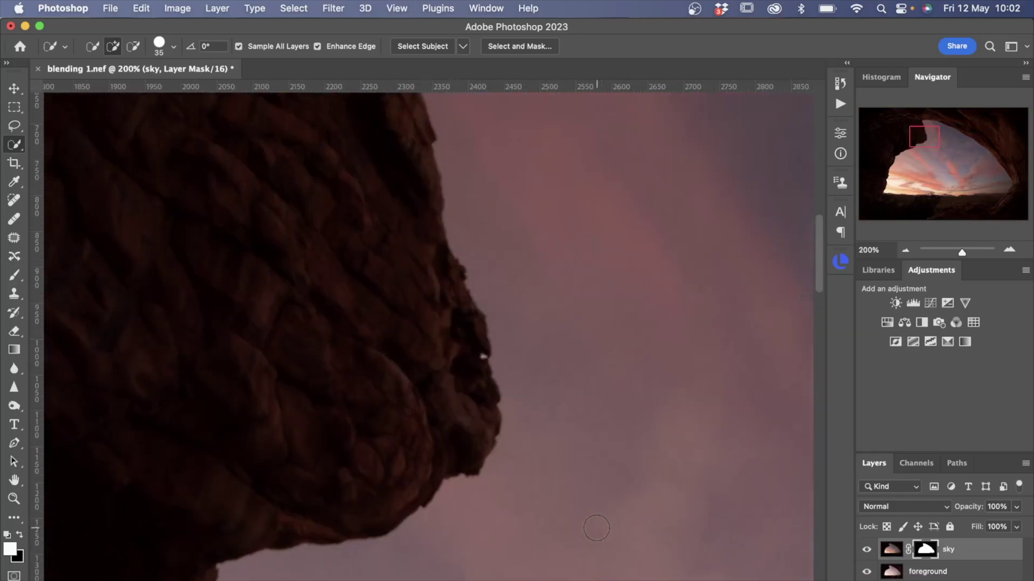
scroll(597, 528, right, 15)
scroll(596, 528, up, 3)
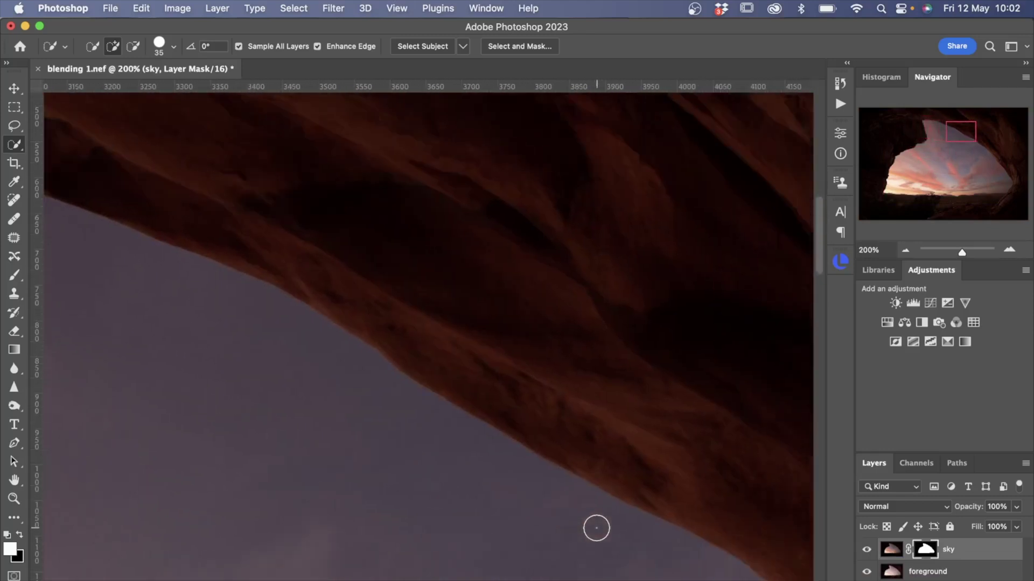
scroll(596, 528, down, 15)
scroll(596, 528, right, 15)
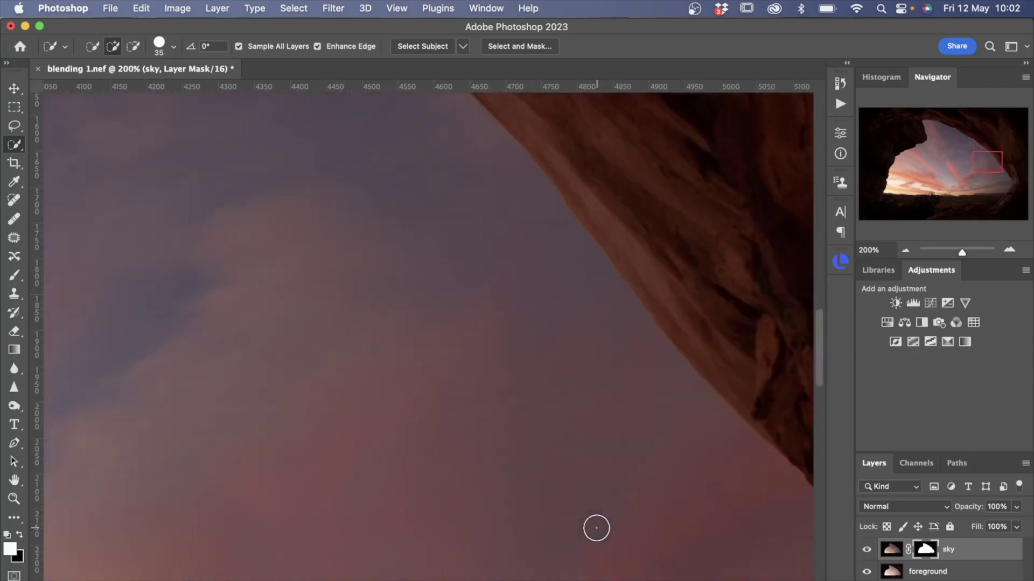
scroll(597, 528, down, 15)
scroll(597, 528, right, 10)
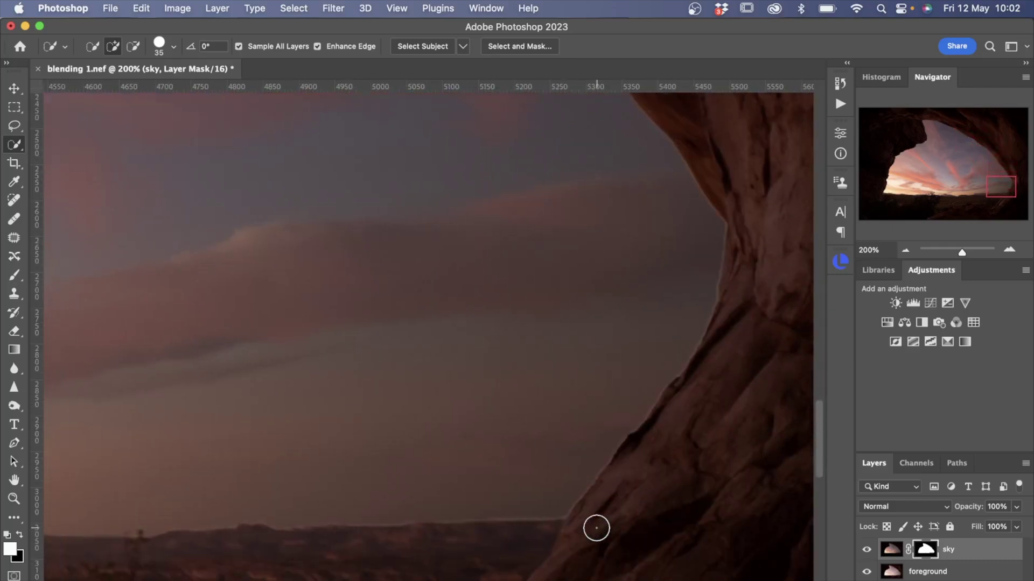
scroll(526, 478, left, 20)
scroll(526, 477, down, 3)
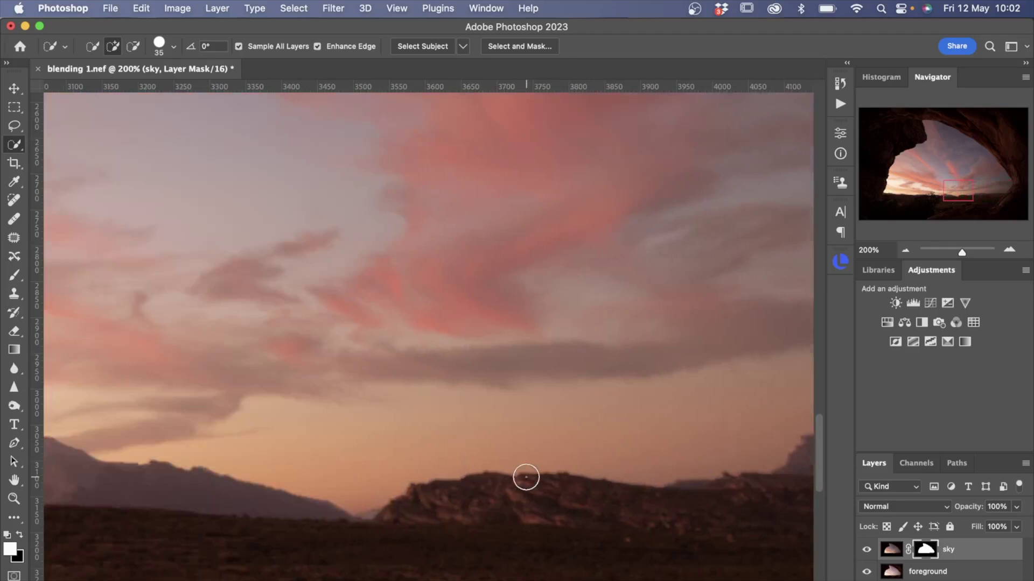
scroll(526, 477, left, 20)
scroll(526, 478, down, 3)
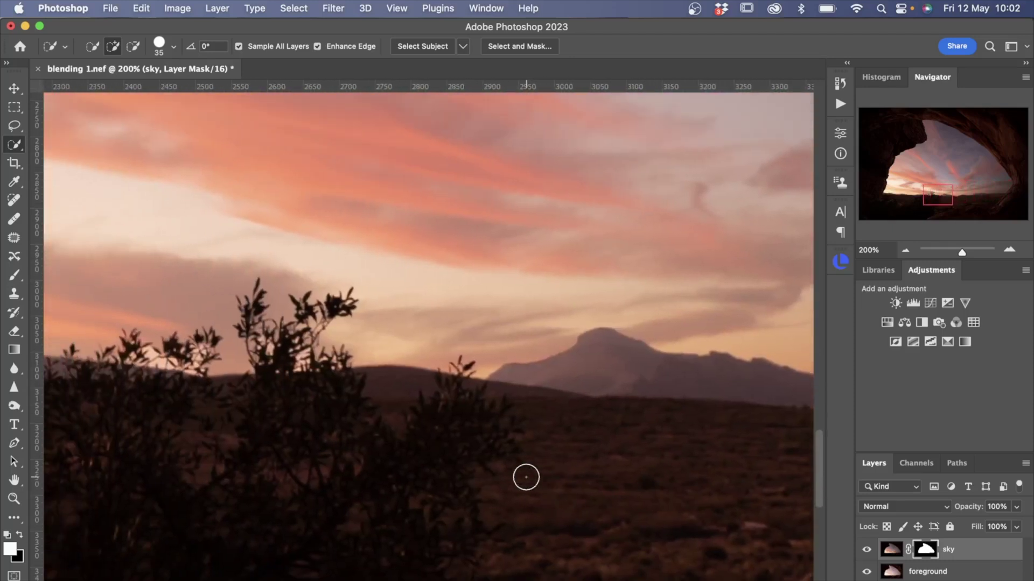
scroll(526, 478, down, 10)
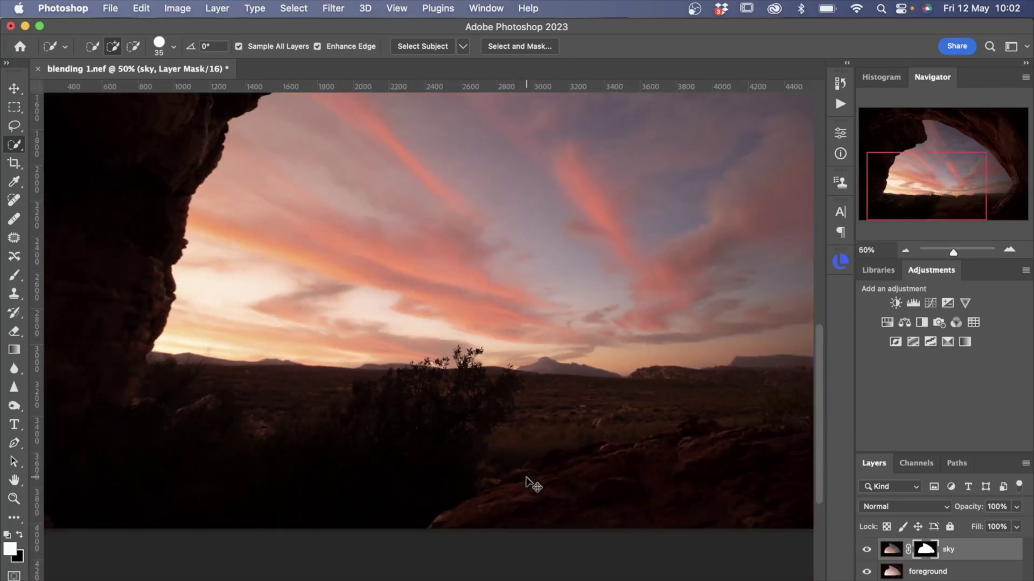
scroll(526, 477, down, 5)
scroll(584, 420, up, 3)
scroll(584, 420, right, 3)
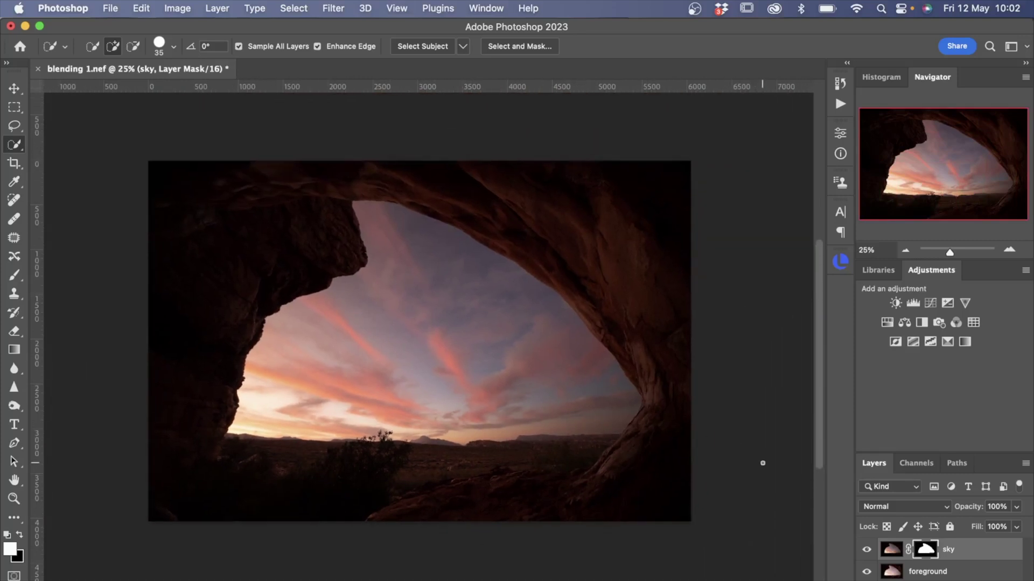
click(110, 8)
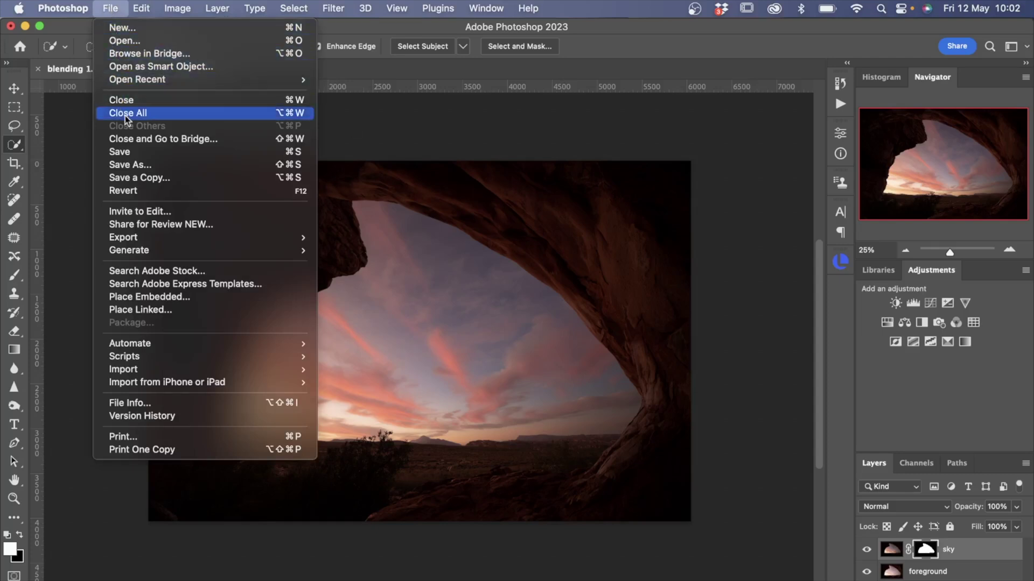
Save the arch blend as KPG_1110-Edit.psd and return to Lightroom Classic.
click(143, 155)
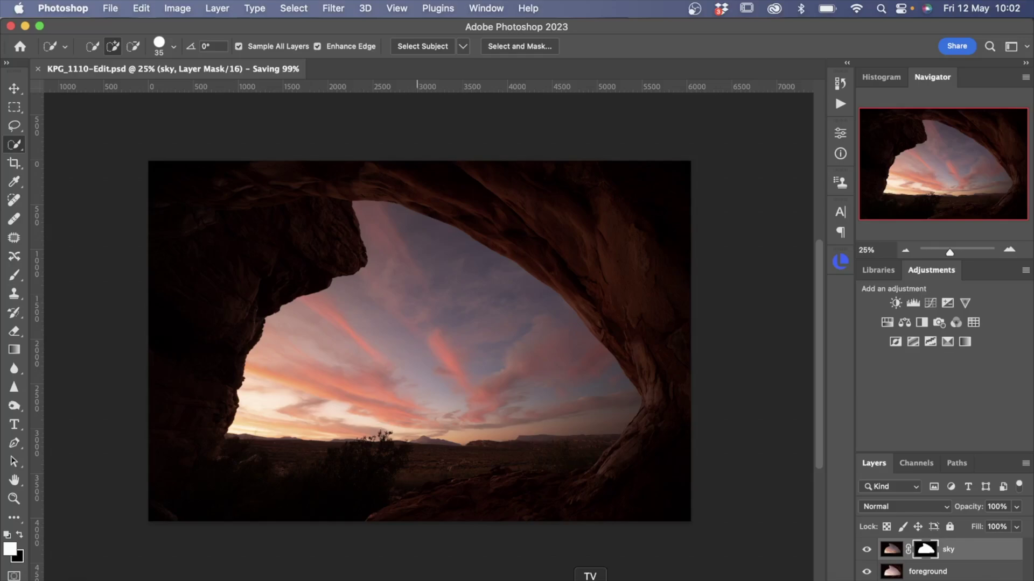
click(699, 579)
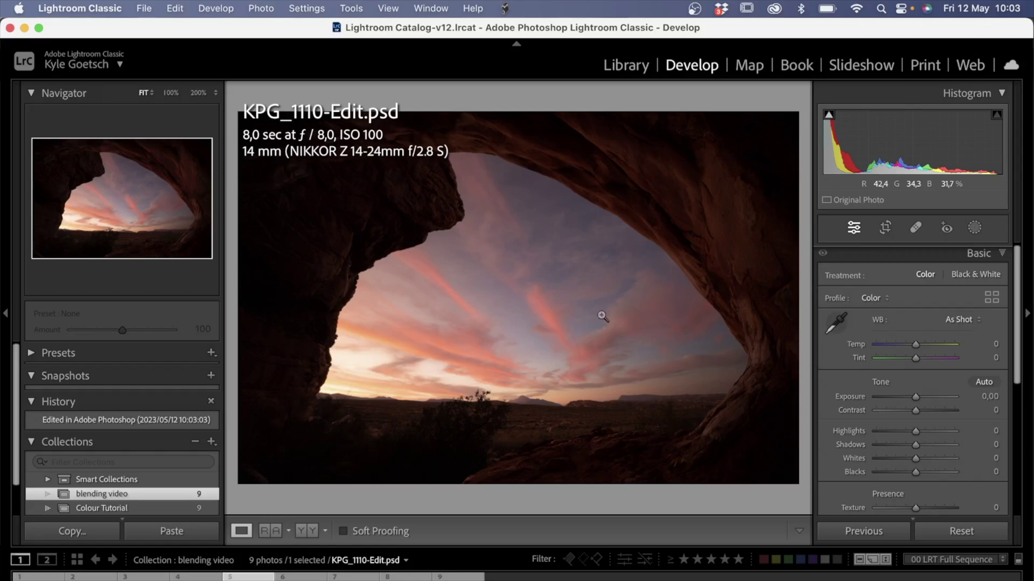
Find the Dual processing example 1.NEF seascape and select it together with its brighter Copy 1.
key(Home)
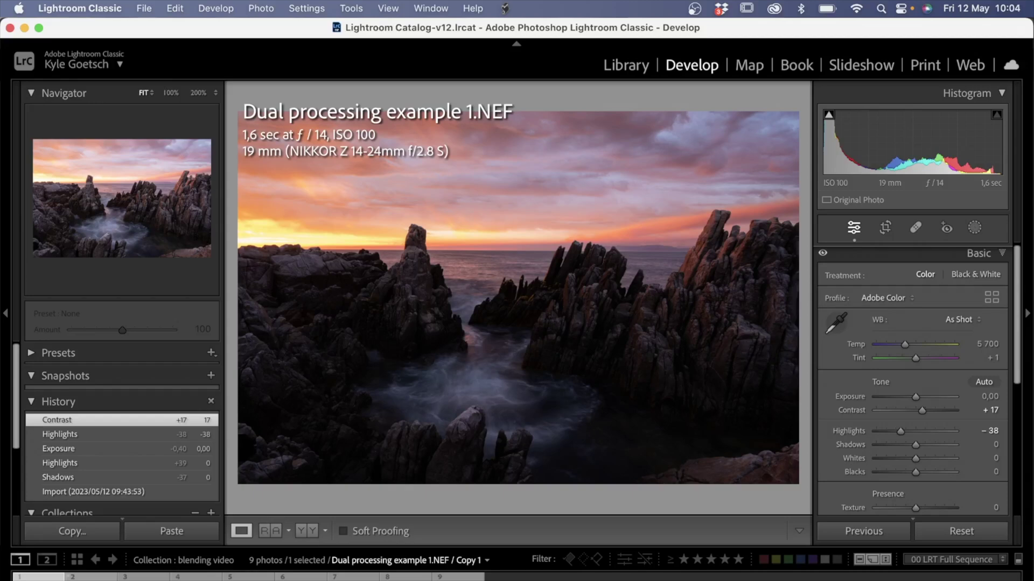
key(Left)
key(g)
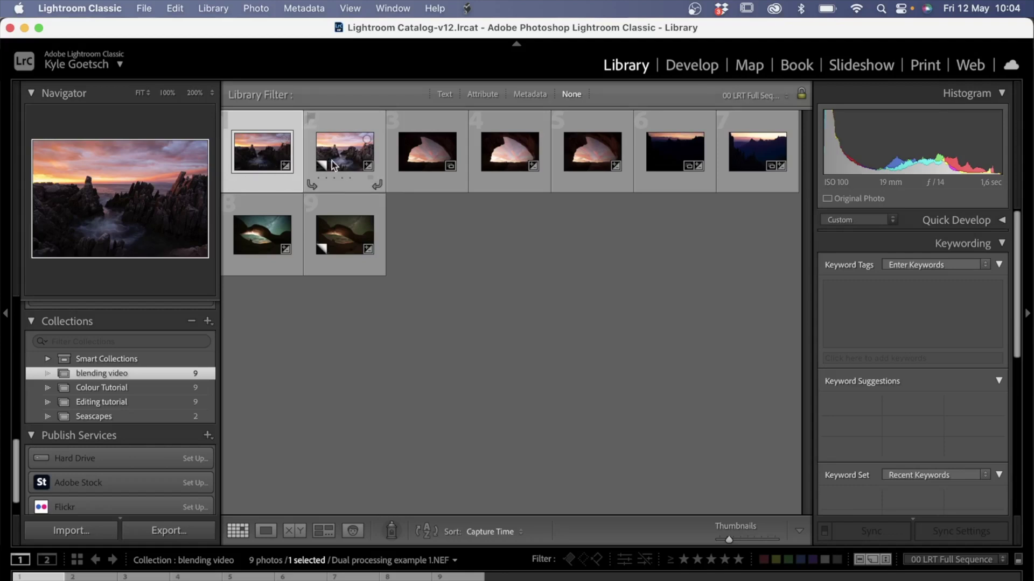
double_click(279, 153)
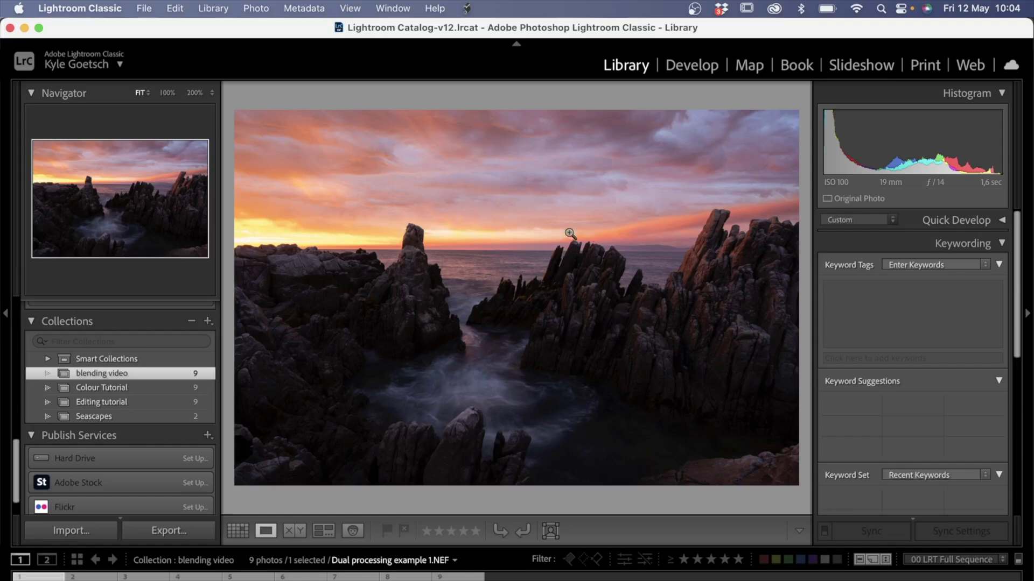
key(Right)
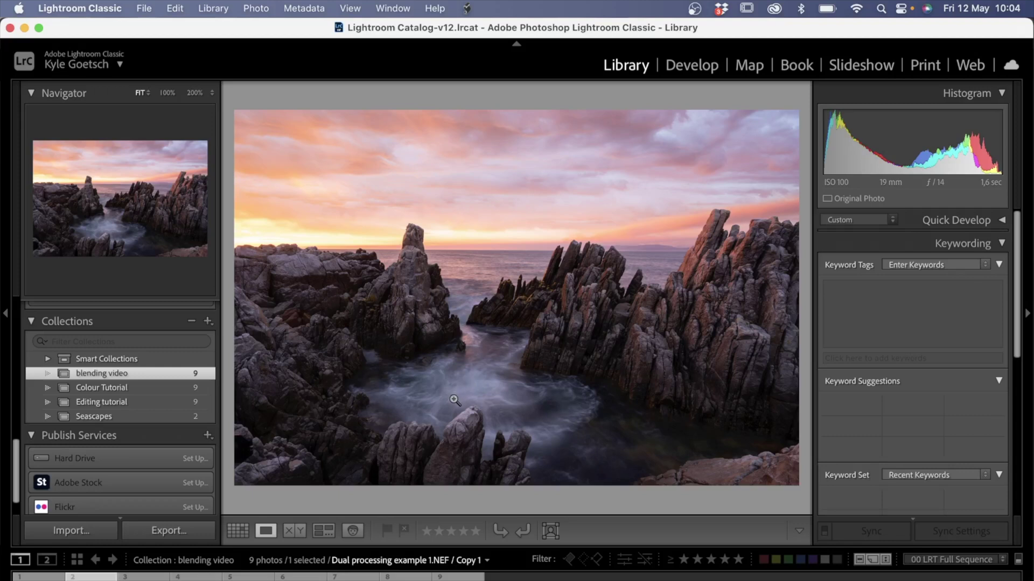
key(Left)
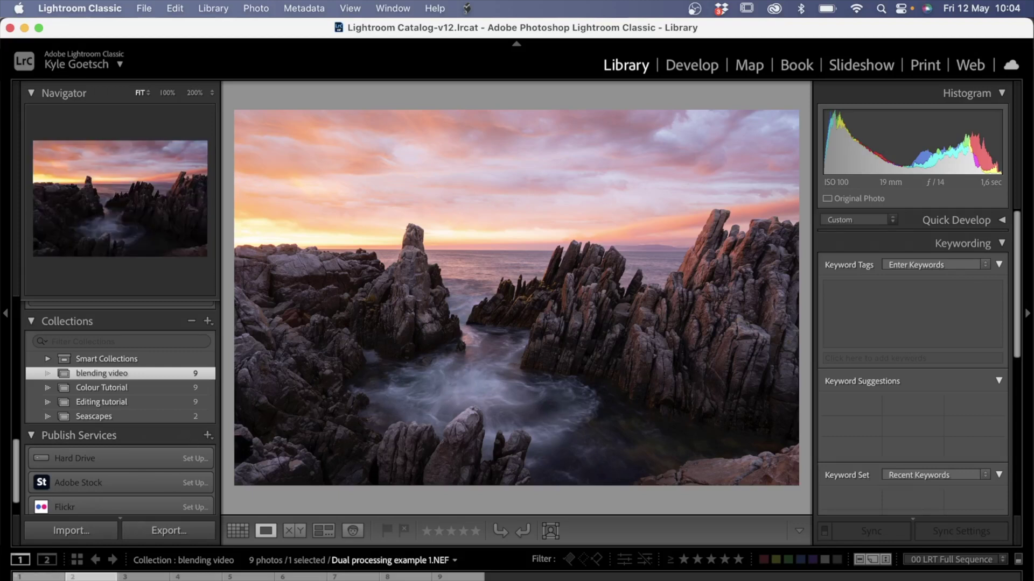
key(shift+Right)
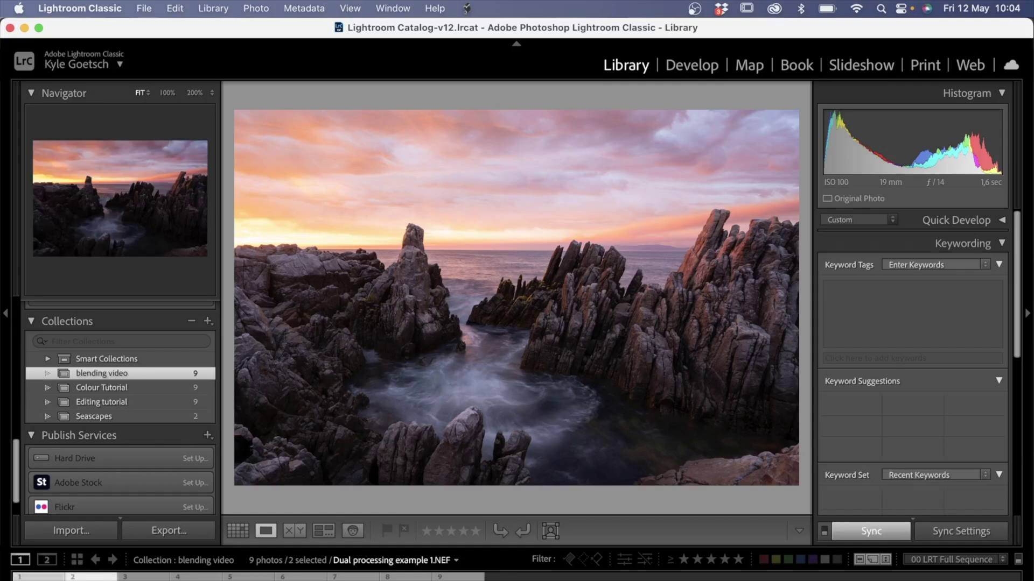
Open the seascape and its Copy 1 as layers in one Photoshop document.
right_click(27, 577)
mouse_move(105, 276)
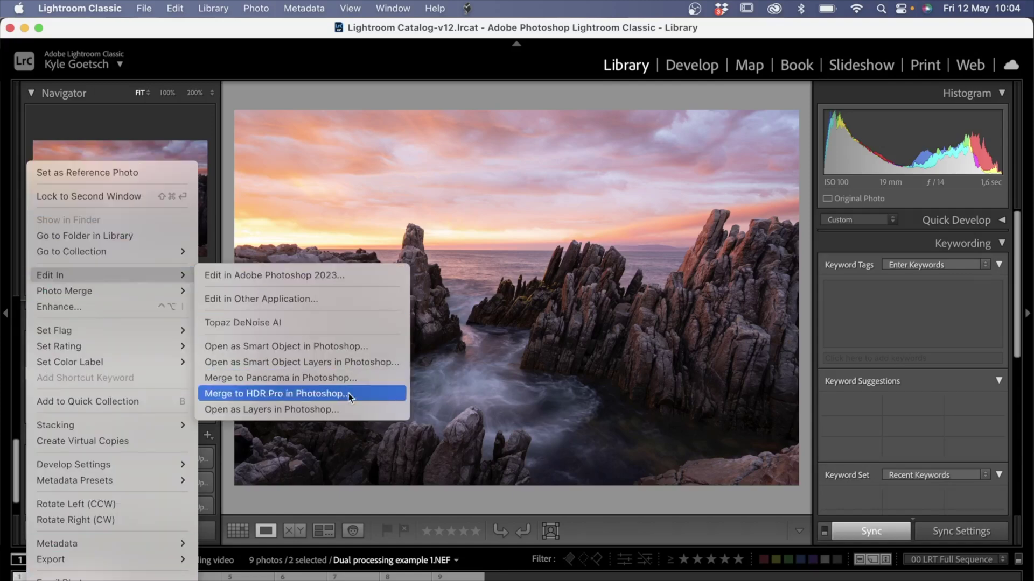
click(347, 410)
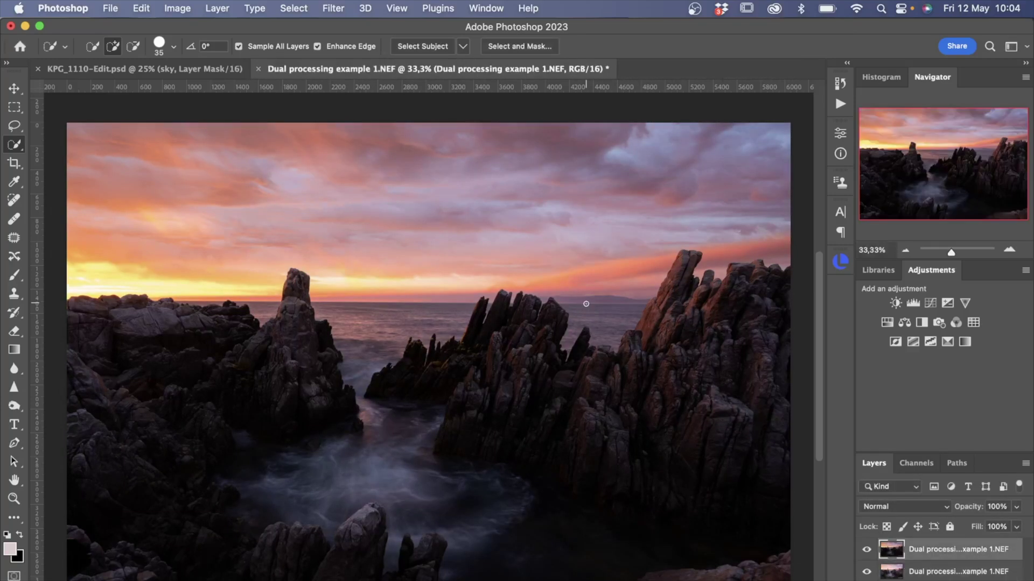
Toggle the darker top layer off and on repeatedly to compare it with the brighter one.
click(867, 551)
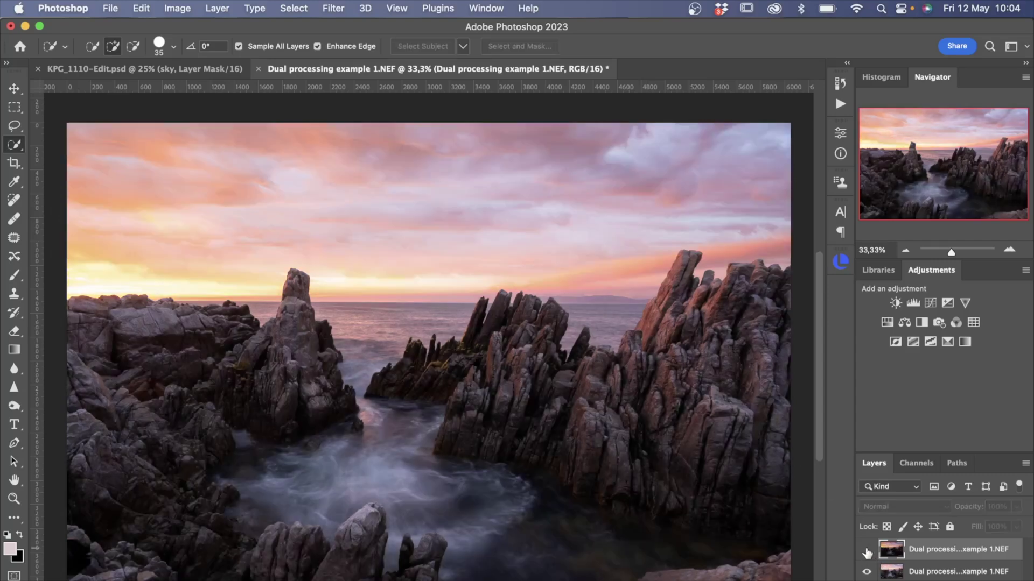
click(866, 551)
click(866, 551)
click(866, 551)
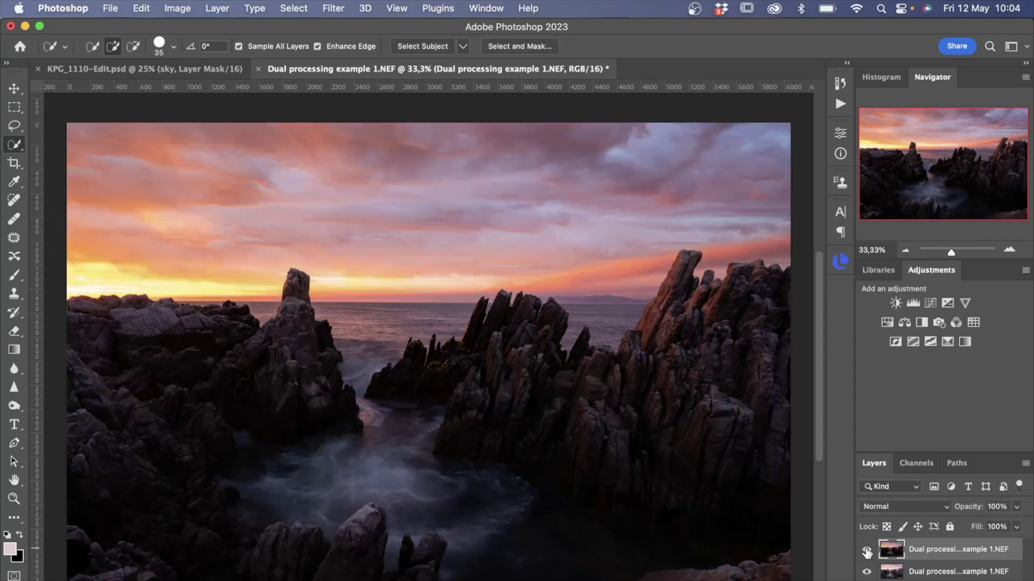
click(866, 551)
click(867, 551)
click(867, 551)
click(868, 552)
Select the sky automatically and turn it into a layer mask on the darker top exposure.
click(218, 9)
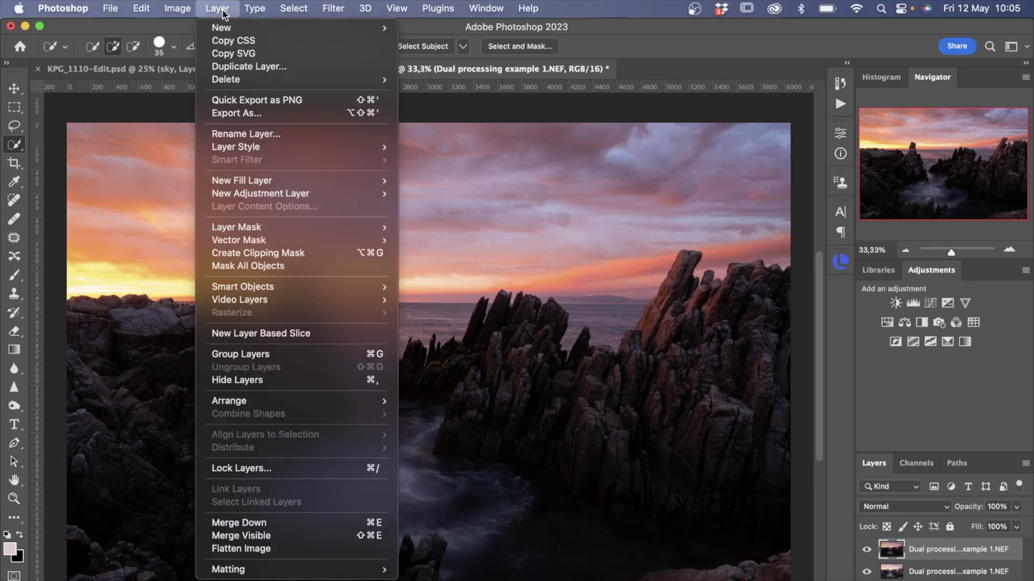
mouse_move(296, 12)
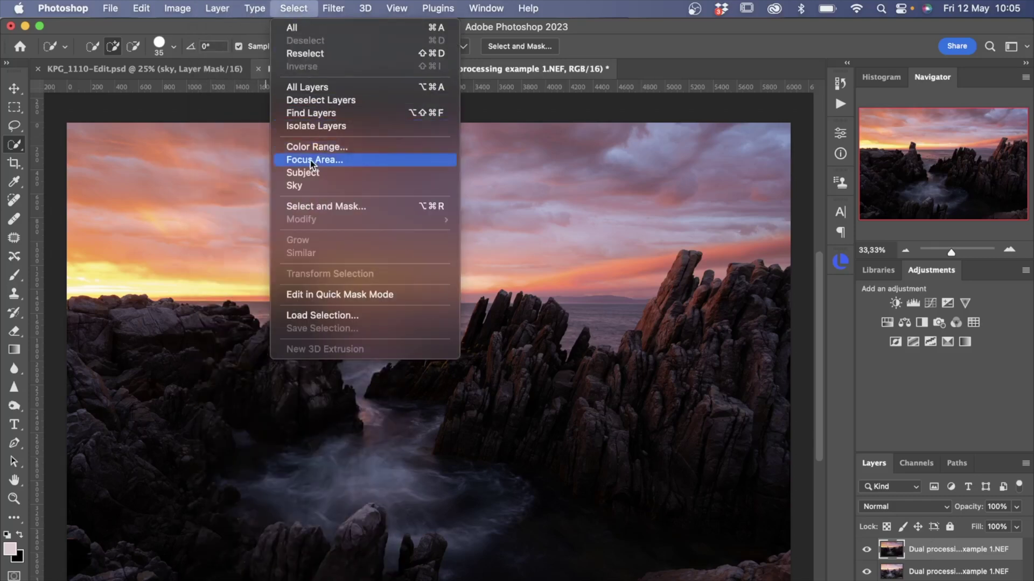
click(313, 187)
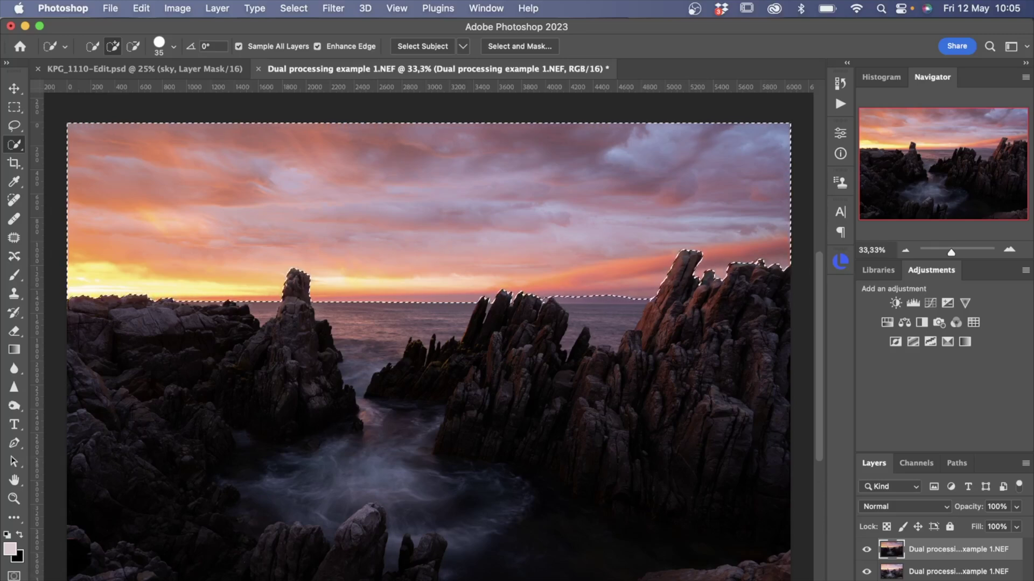
key(super+alt+m)
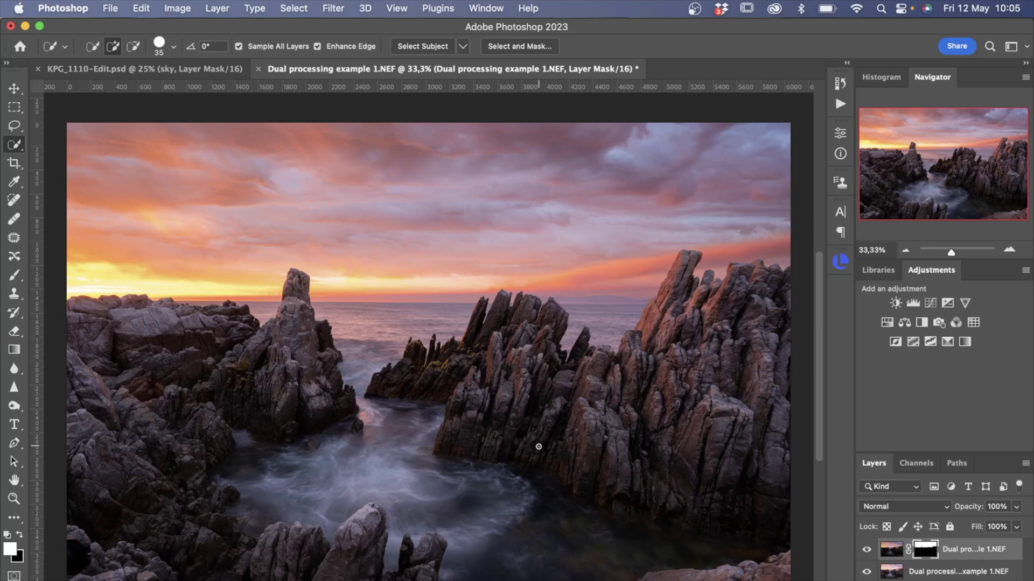
Toggle the masked sky layer to compare, then save the seascape as Dual processing example 1-Edit.psd.
click(866, 550)
click(867, 550)
click(111, 9)
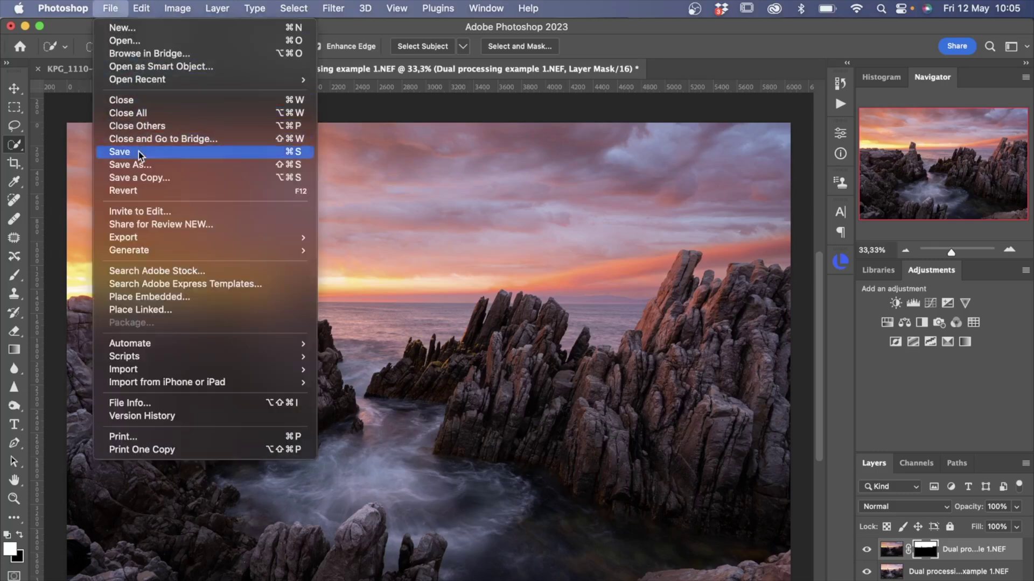
click(119, 152)
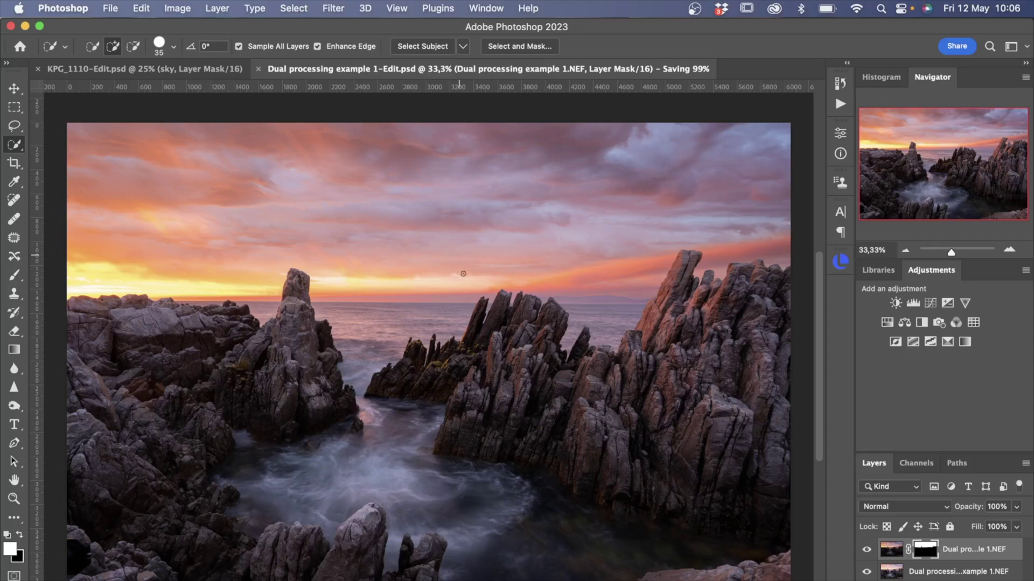
Back in Lightroom, compare the warm and teal-sky night arch versions, then select both thumbnails.
key(super+Tab)
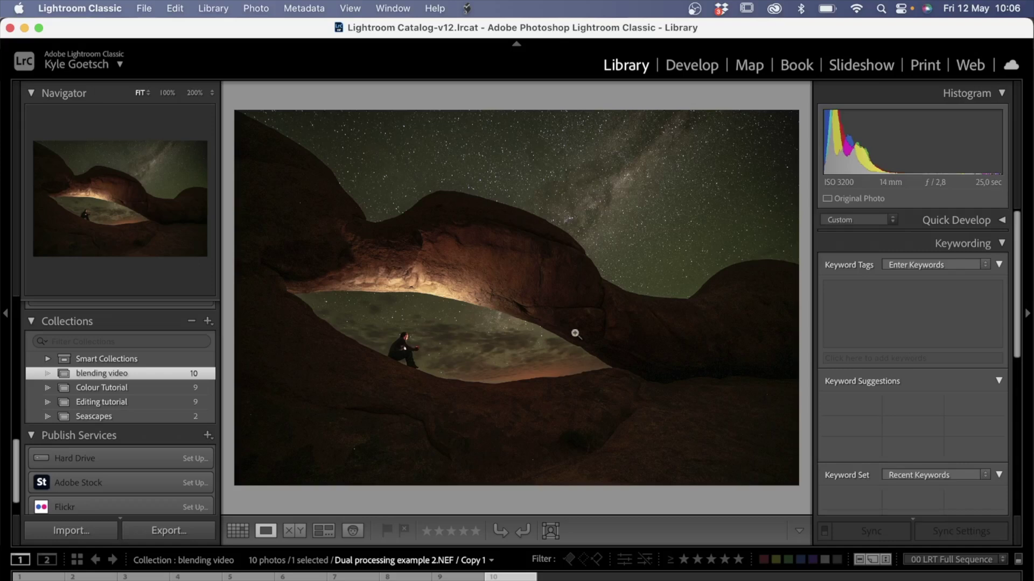
key(Left)
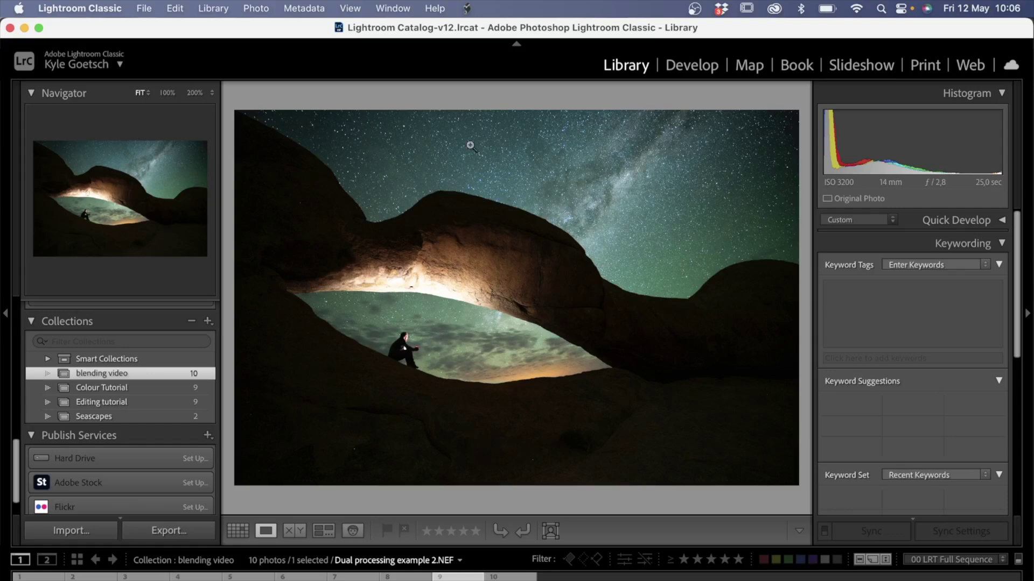
key(Right)
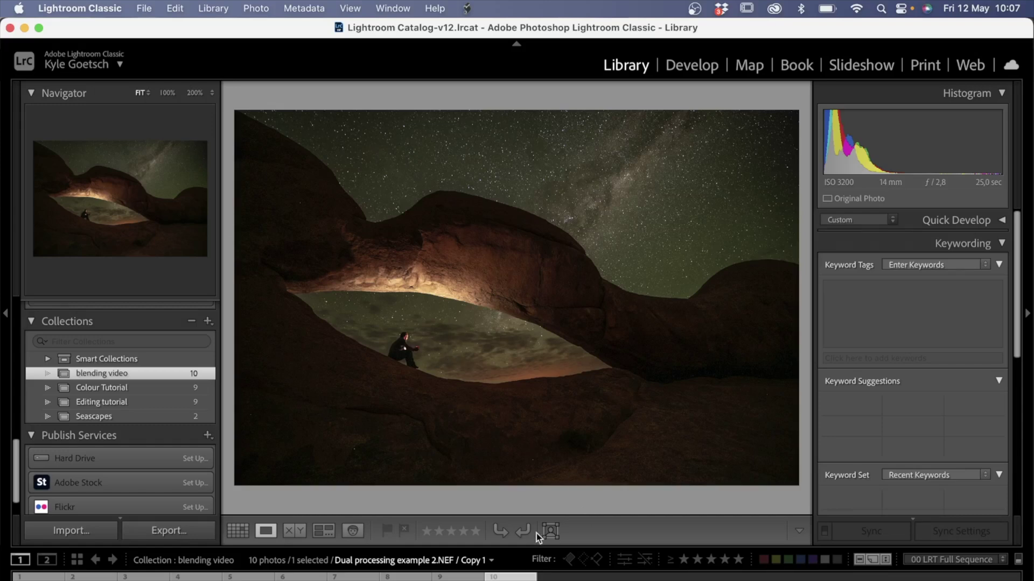
super+click(457, 578)
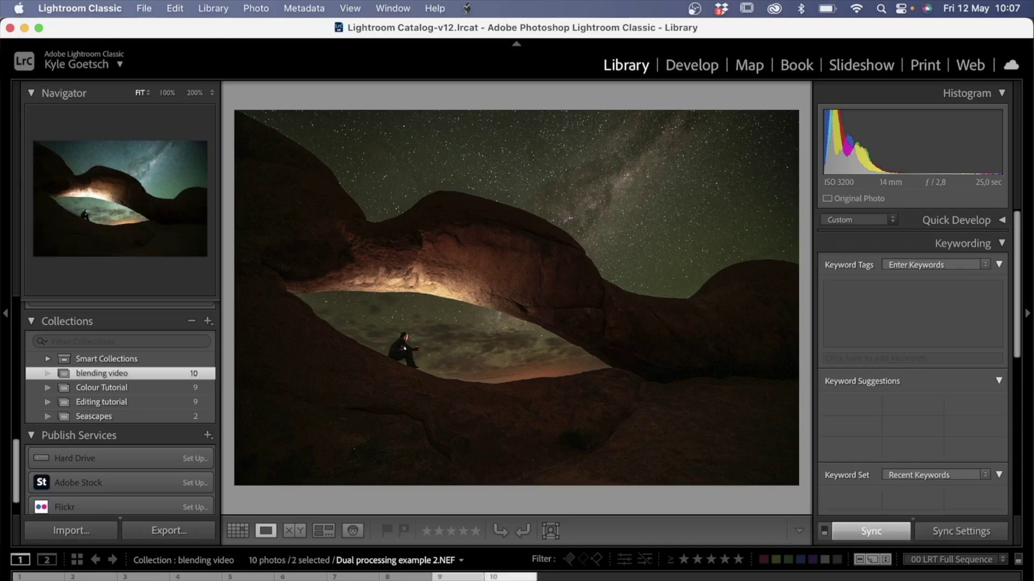
Open both selected night-arch versions as layers in one Photoshop document.
right_click(457, 579)
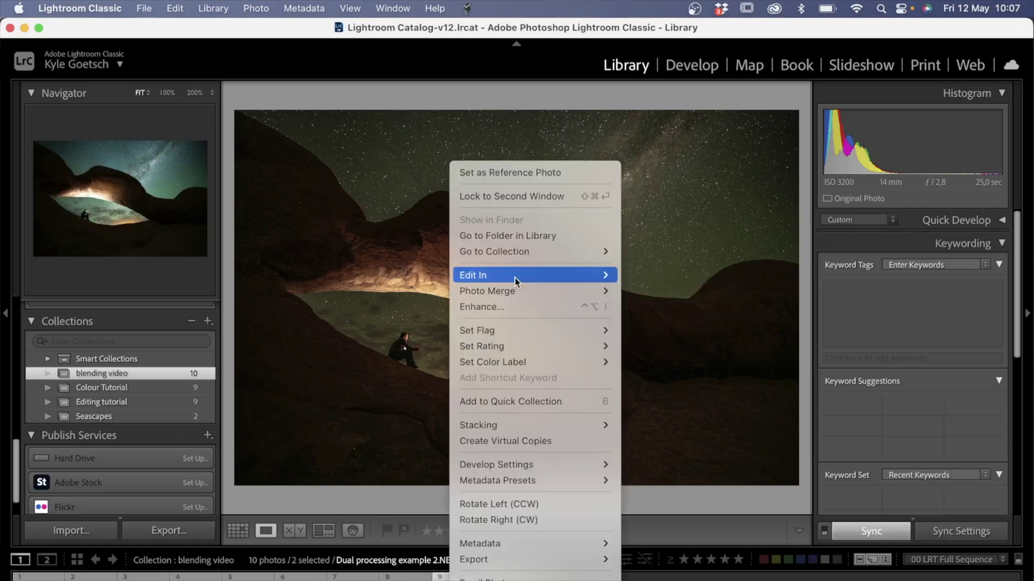
mouse_move(515, 276)
click(736, 413)
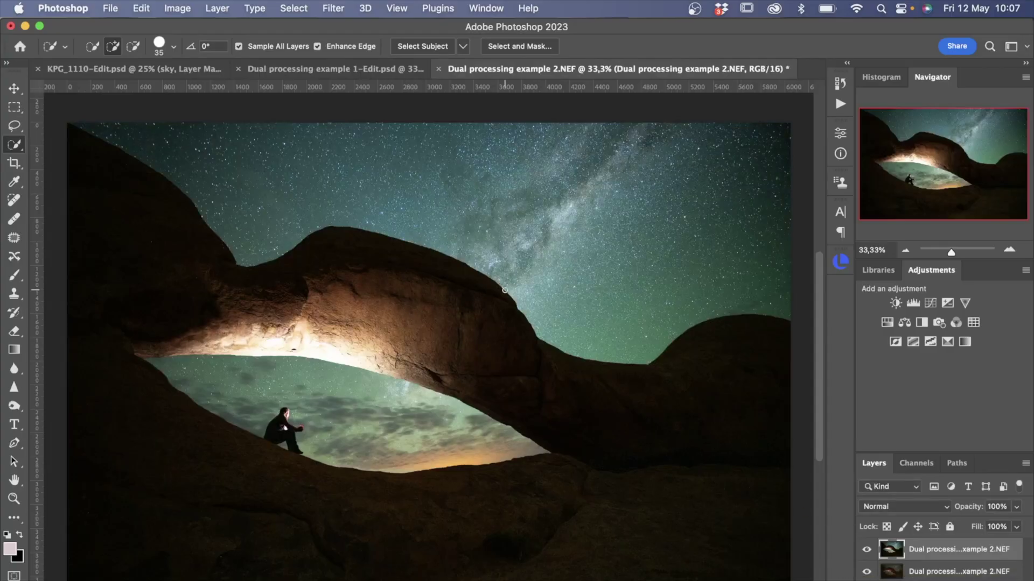
Compare the two exposures by toggling the top layer, then select the sky with Select > Sky.
click(868, 550)
click(867, 551)
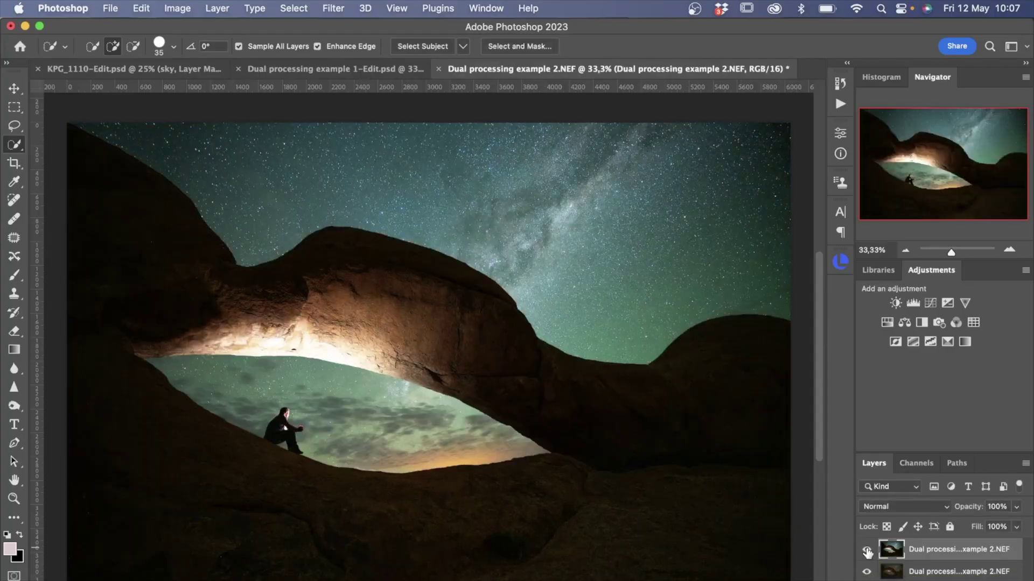
click(866, 550)
click(867, 549)
click(293, 8)
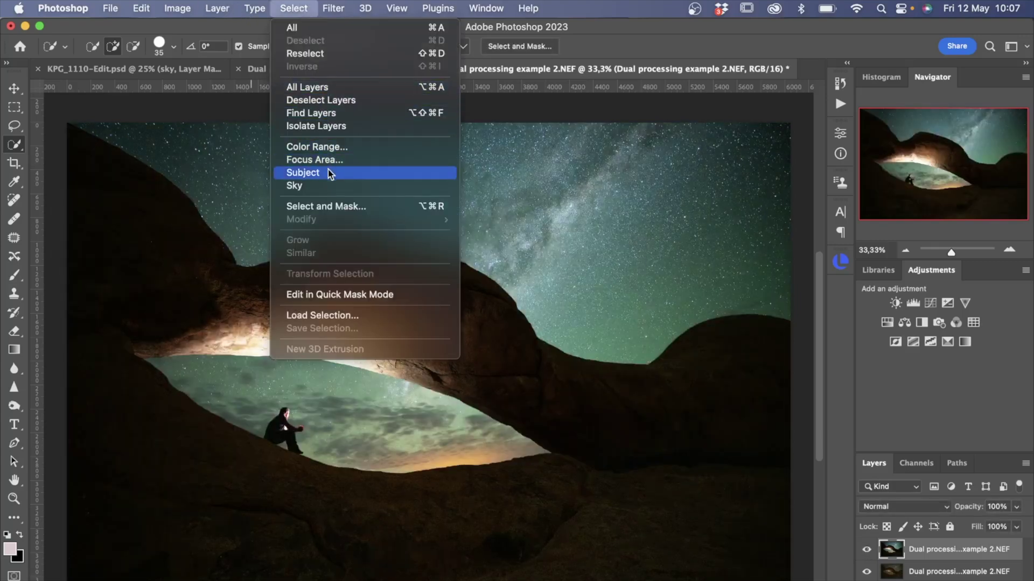
click(325, 186)
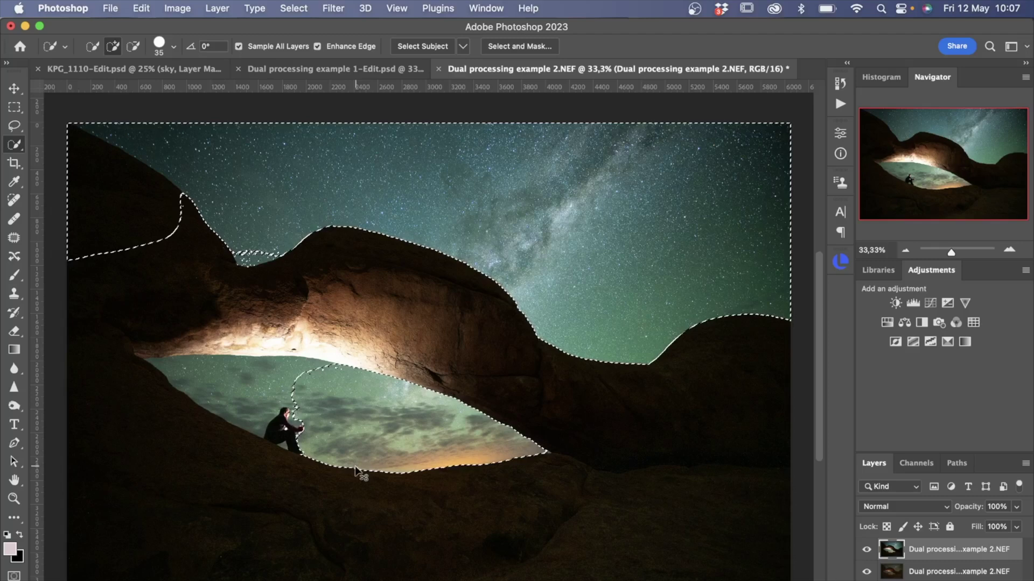
Zoom in and subtract the dark rock and a stray left sliver from the sky selection.
key(super+equal)
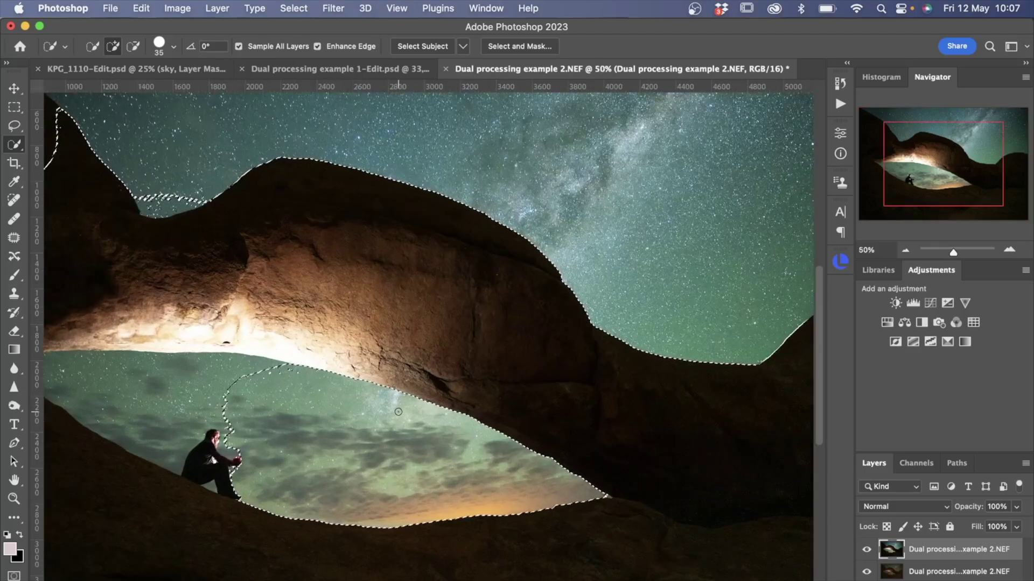
scroll(391, 357, up, 5)
scroll(391, 357, left, 5)
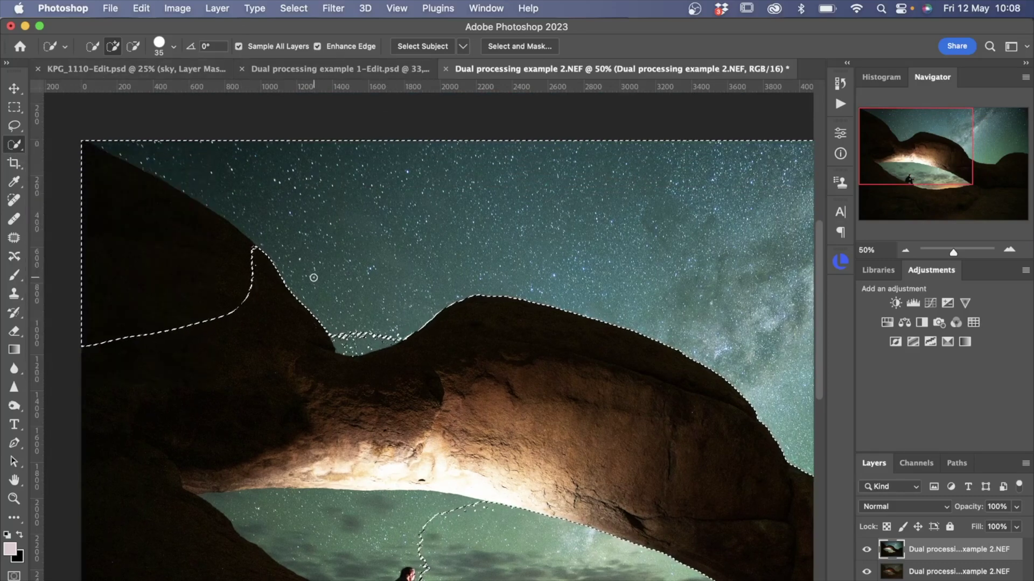
scroll(313, 278, right, 3)
scroll(313, 278, down, 1)
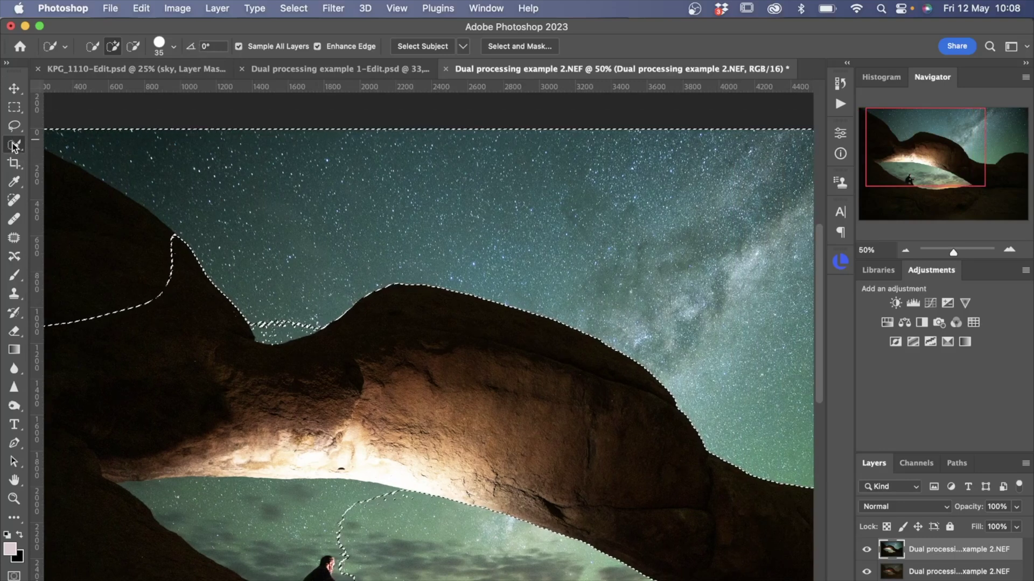
scroll(89, 135, left, 1)
scroll(88, 135, up, 1)
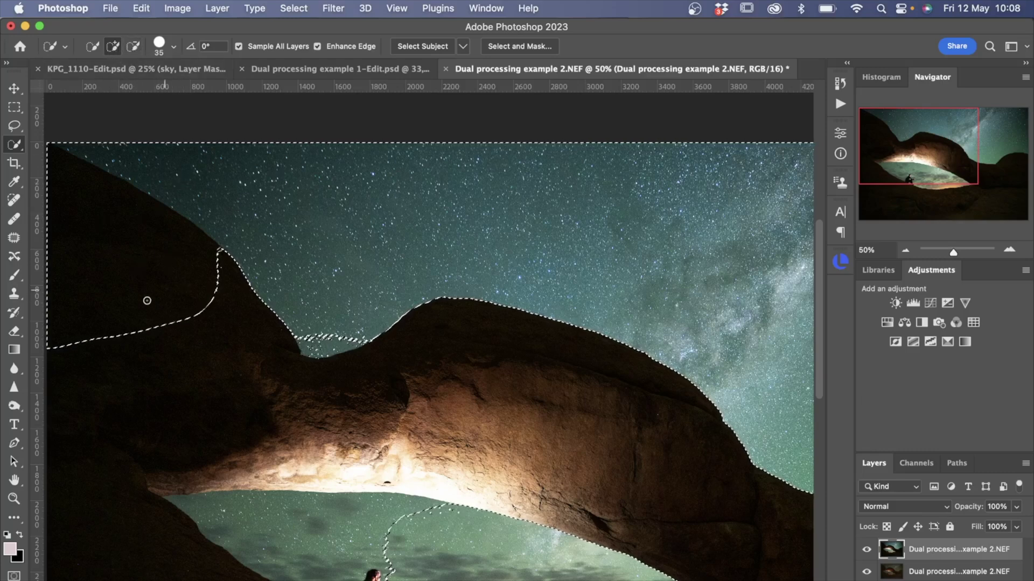
click(134, 47)
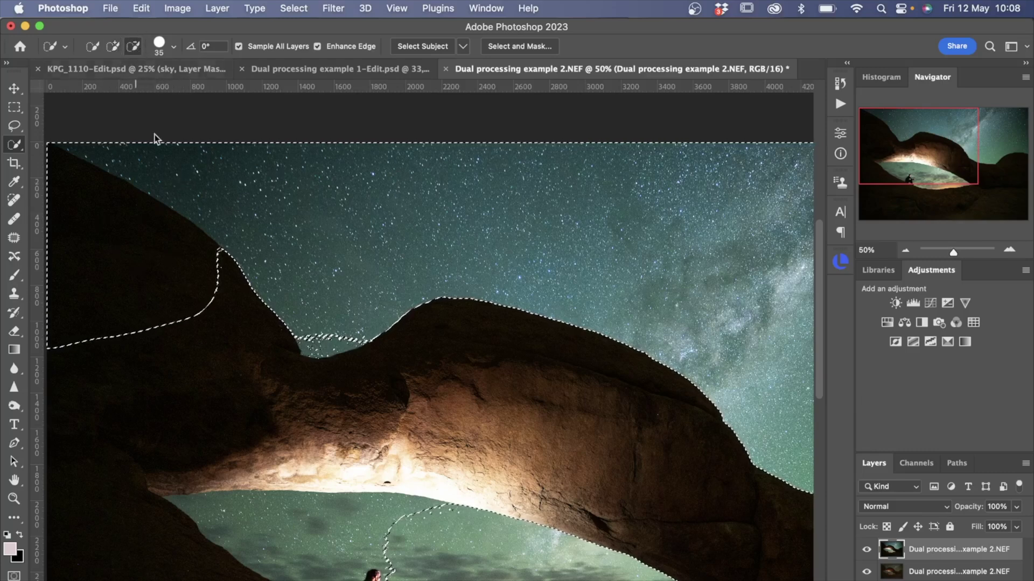
mouse_move(185, 316)
mouse_down()
mouse_move(150, 255)
mouse_move(115, 224)
mouse_up()
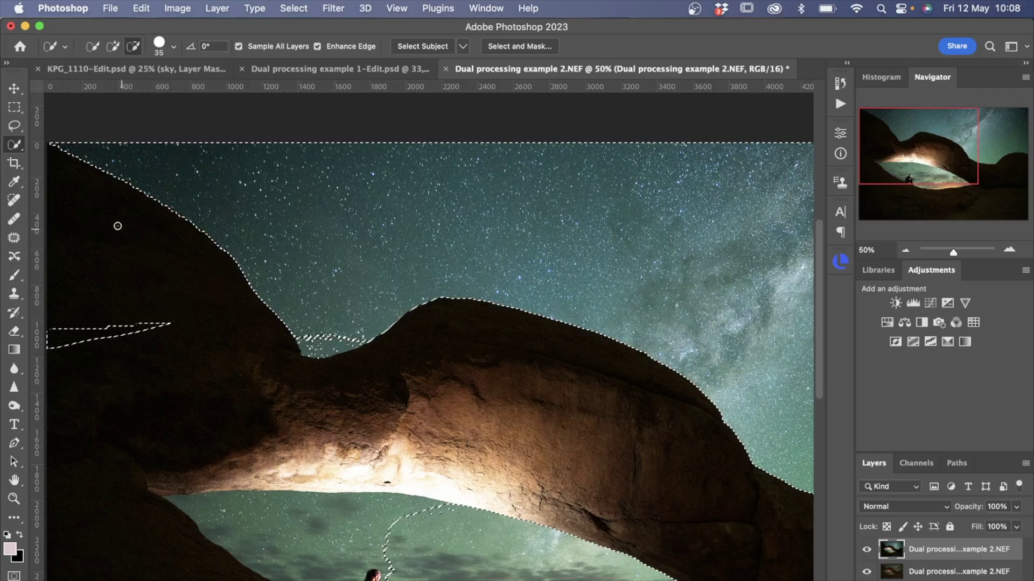
mouse_move(118, 306)
mouse_down()
mouse_move(133, 341)
mouse_move(103, 349)
mouse_move(146, 356)
mouse_up()
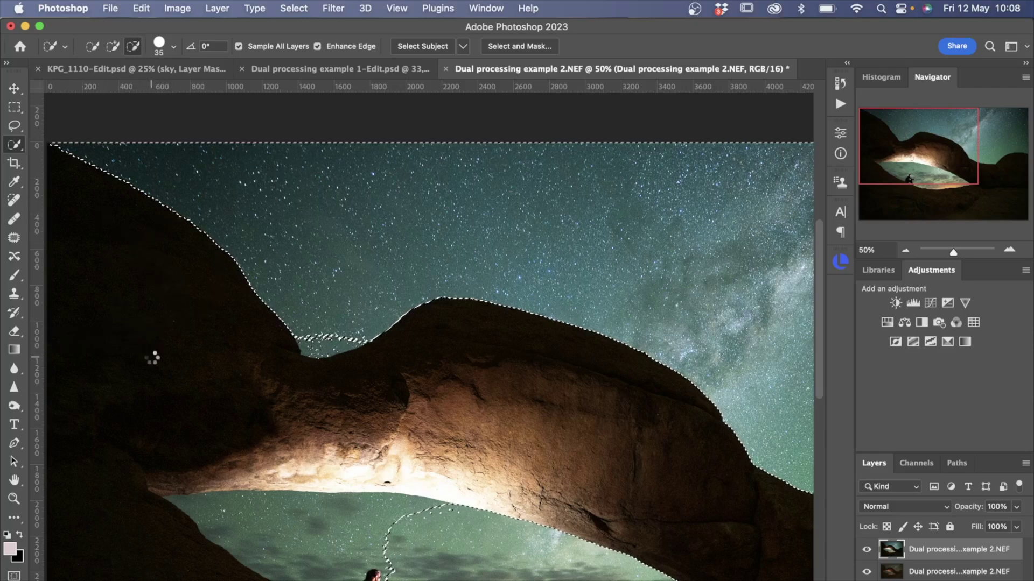
In Add mode, extend the selection over the star notch and the whole sky under the arch.
scroll(152, 360, down, 3)
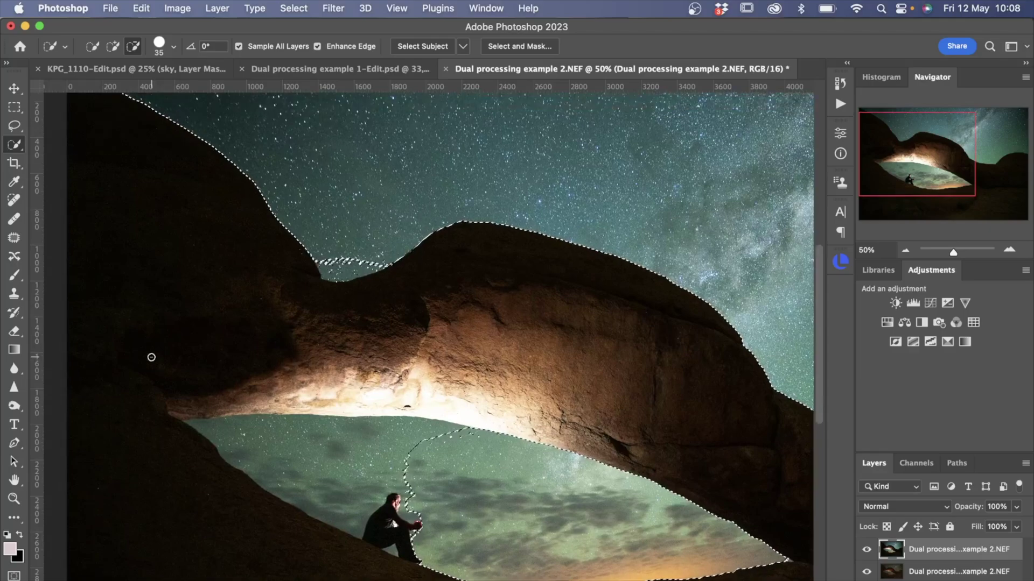
click(112, 46)
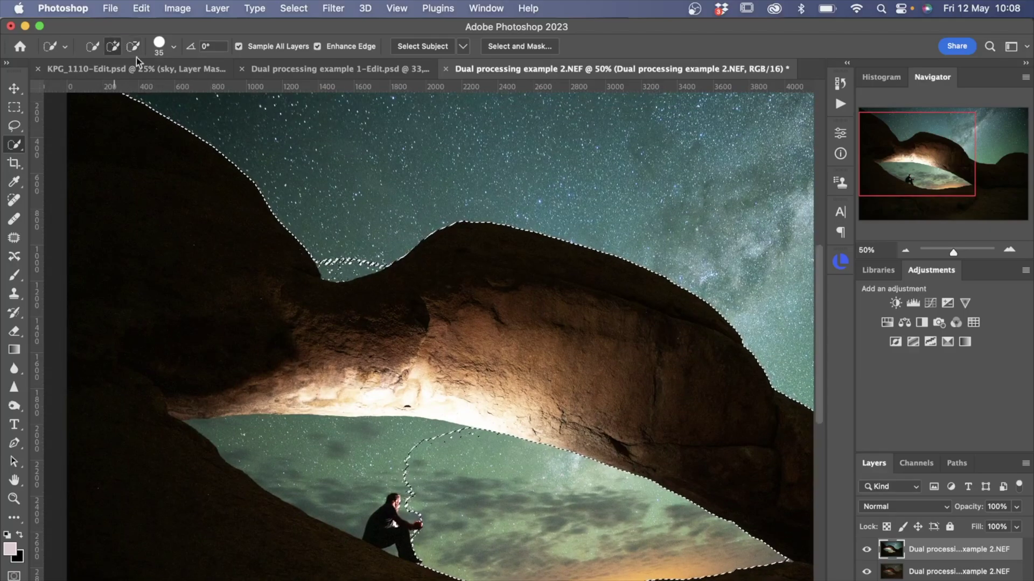
key(super+equal)
key(super+equal)
key(super+equal)
key(super+equal)
key(super+equal)
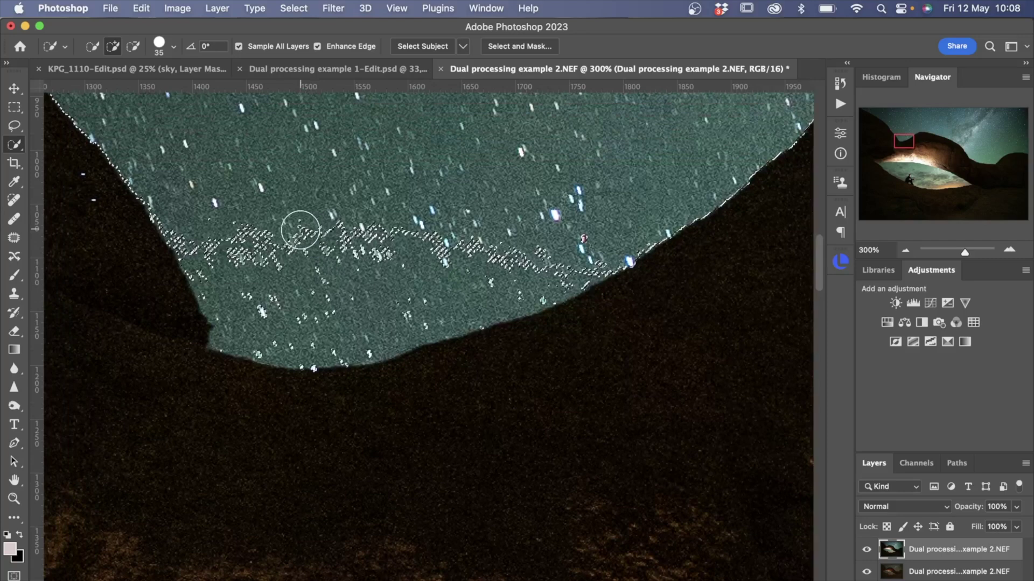
scroll(300, 230, left, 2)
mouse_move(502, 249)
mouse_down()
mouse_move(454, 269)
mouse_move(325, 258)
mouse_move(230, 203)
mouse_move(485, 236)
mouse_move(611, 212)
mouse_move(622, 227)
mouse_move(522, 266)
mouse_move(618, 224)
mouse_up()
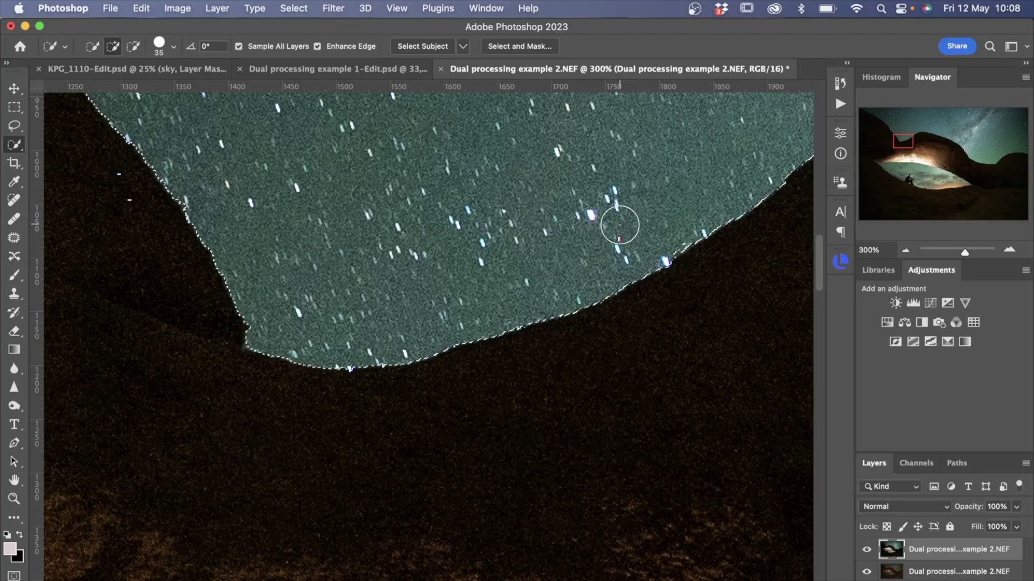
scroll(504, 240, down, 3)
scroll(500, 245, down, 20)
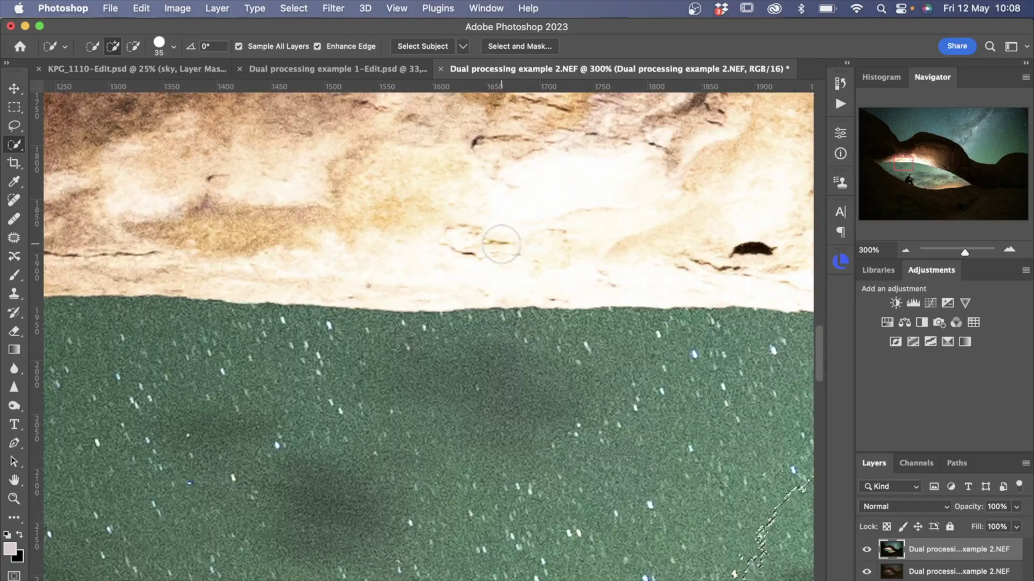
key(super+minus)
key(super+minus)
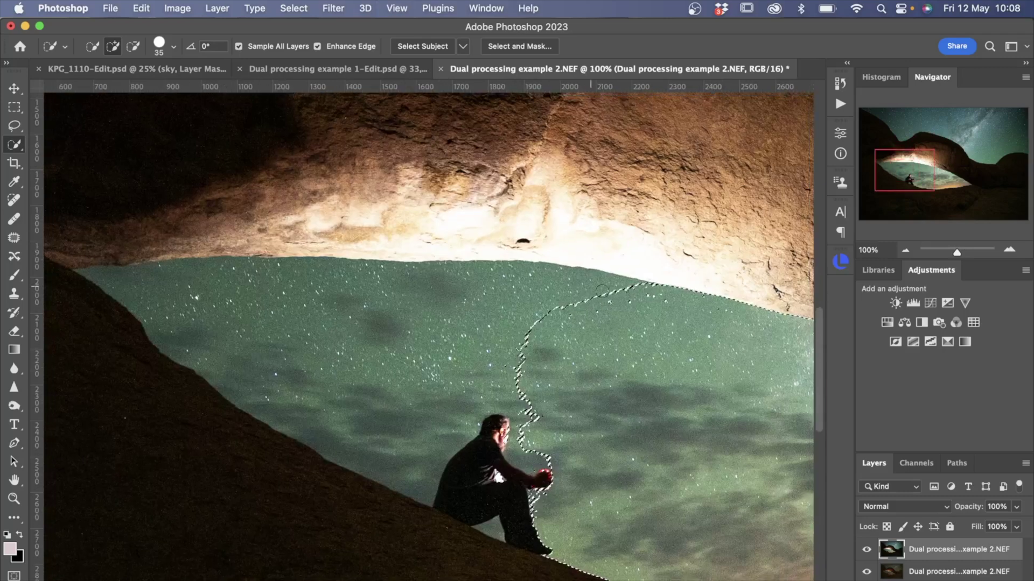
drag(532, 308, 371, 320)
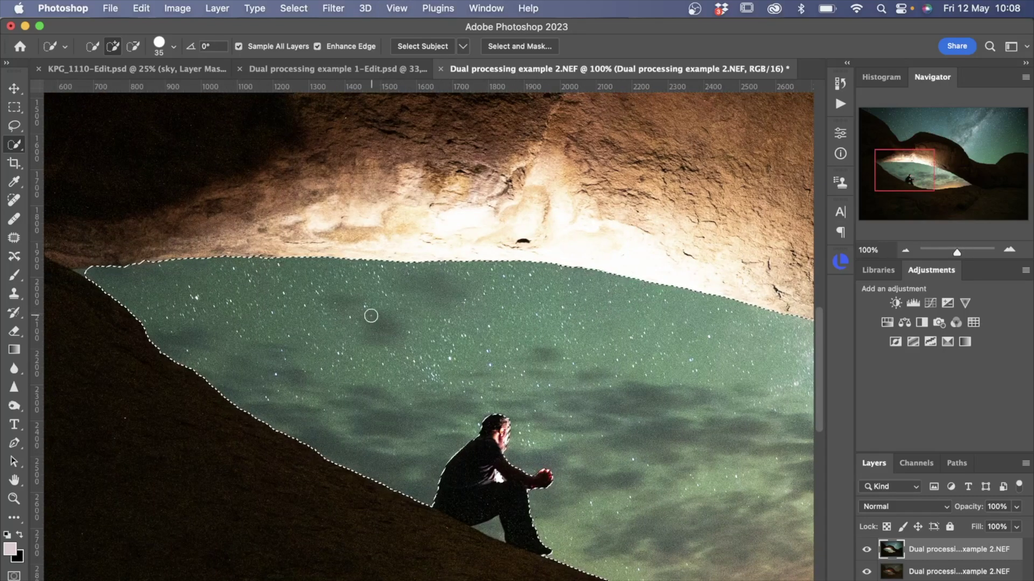
At higher zoom with brush size 10, add the sky gap by the rock edge and between the man's legs.
key(super+plus)
key(super+plus)
scroll(371, 315, left, 15)
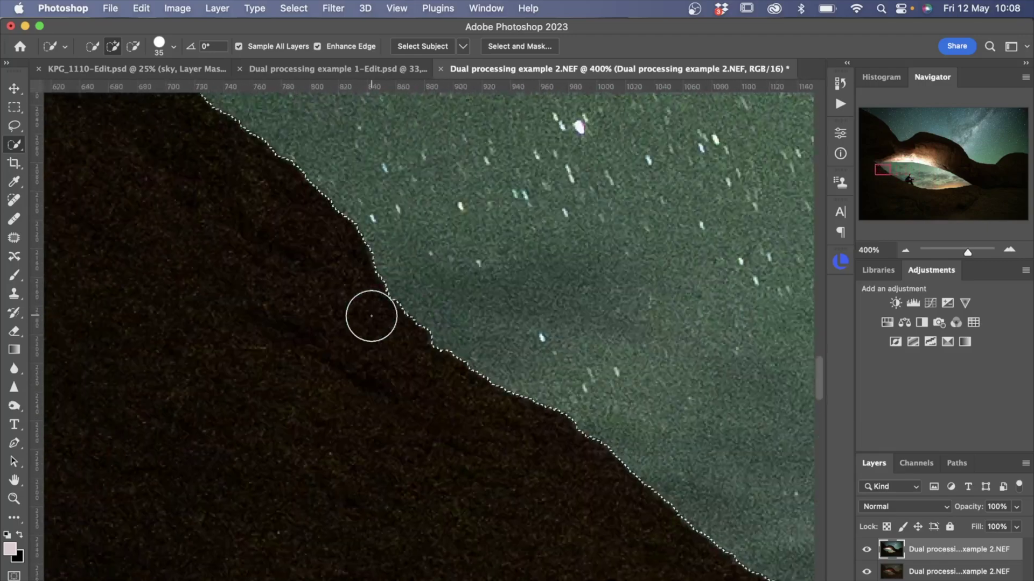
key(super+plus)
key(bracketleft)
key(bracketleft)
key(bracketleft)
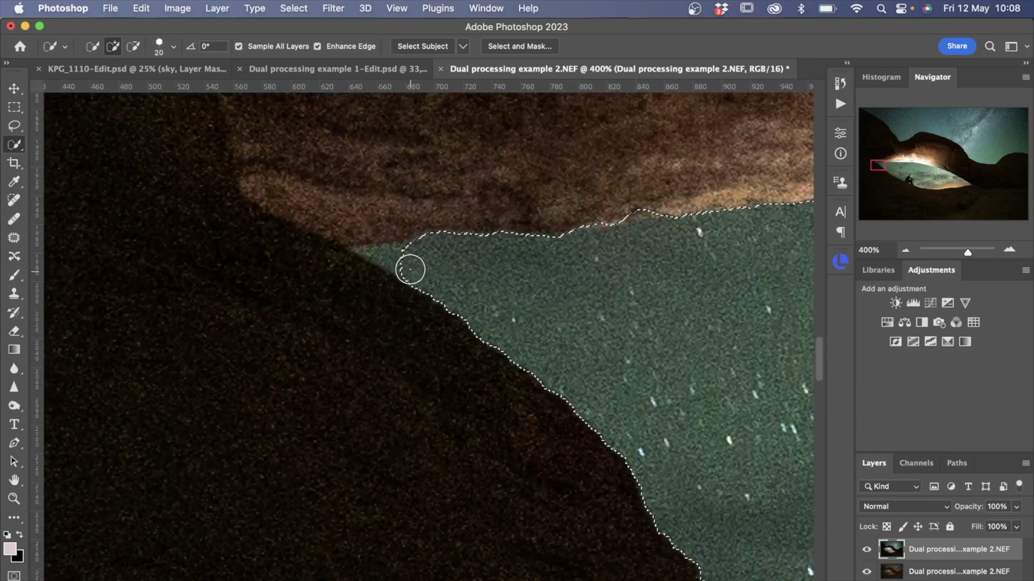
drag(411, 267, 367, 252)
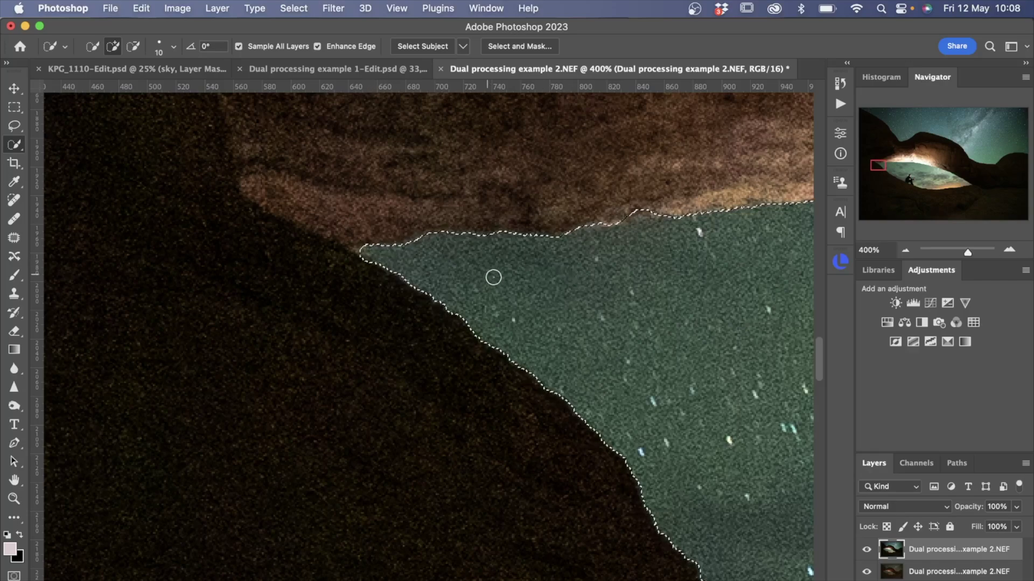
scroll(492, 277, right, 15)
scroll(492, 277, down, 7)
scroll(491, 277, right, 10)
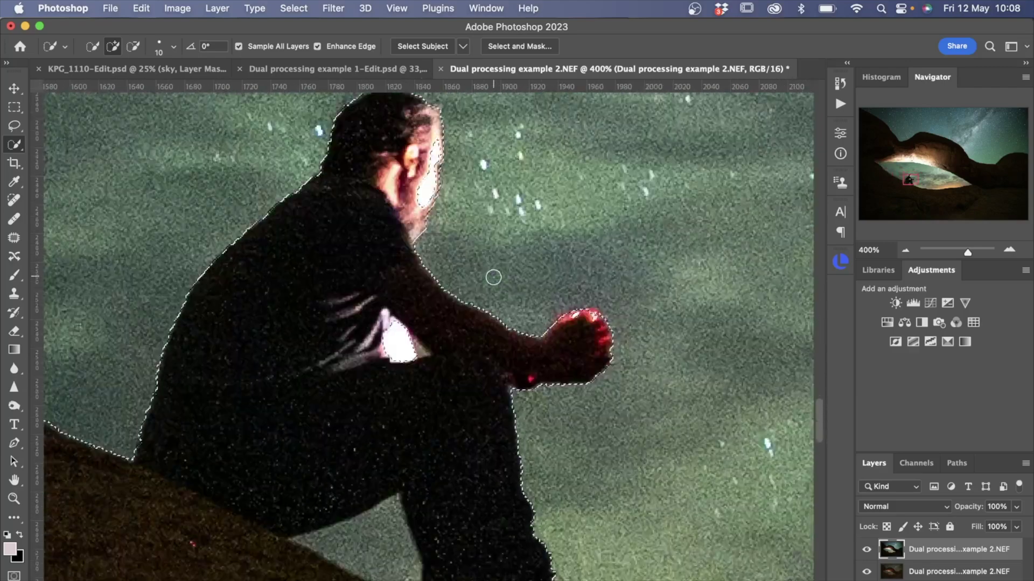
scroll(492, 277, down, 5)
mouse_move(344, 361)
mouse_down()
mouse_move(362, 376)
mouse_move(356, 402)
mouse_up()
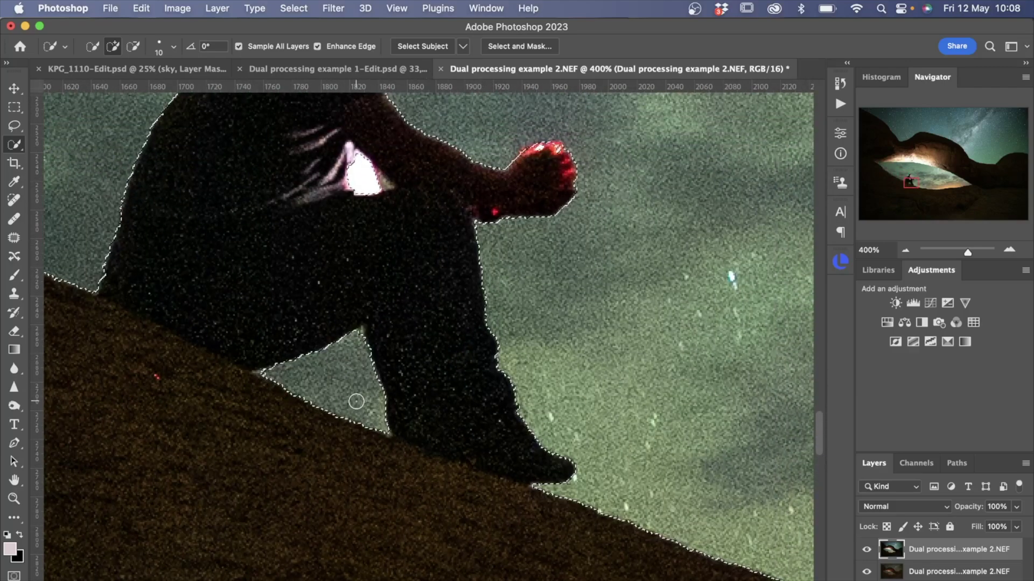
scroll(357, 401, up, 5)
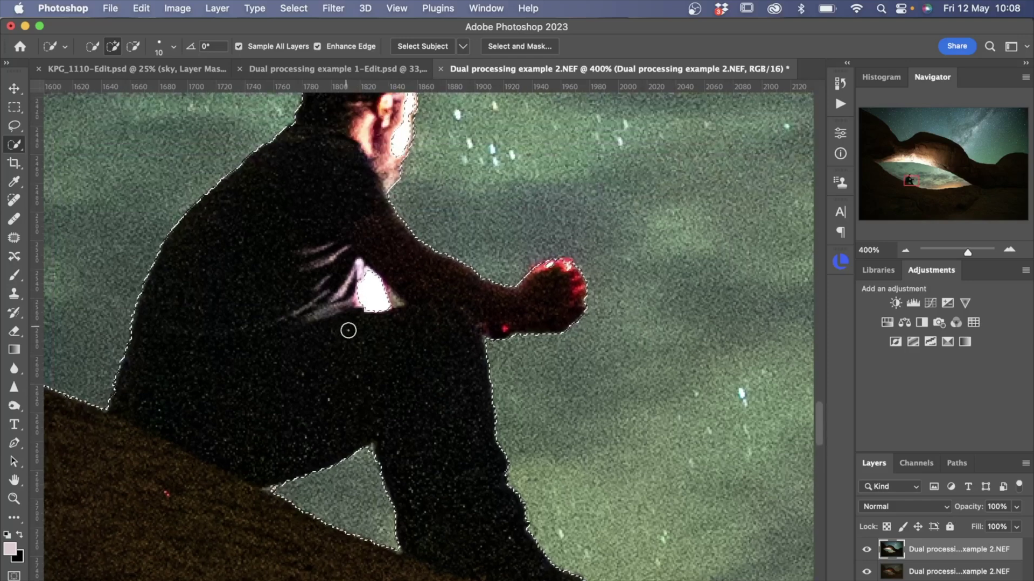
Subtract the man's lit elbow patch and cheek from the sky selection.
click(133, 46)
drag(368, 295, 370, 310)
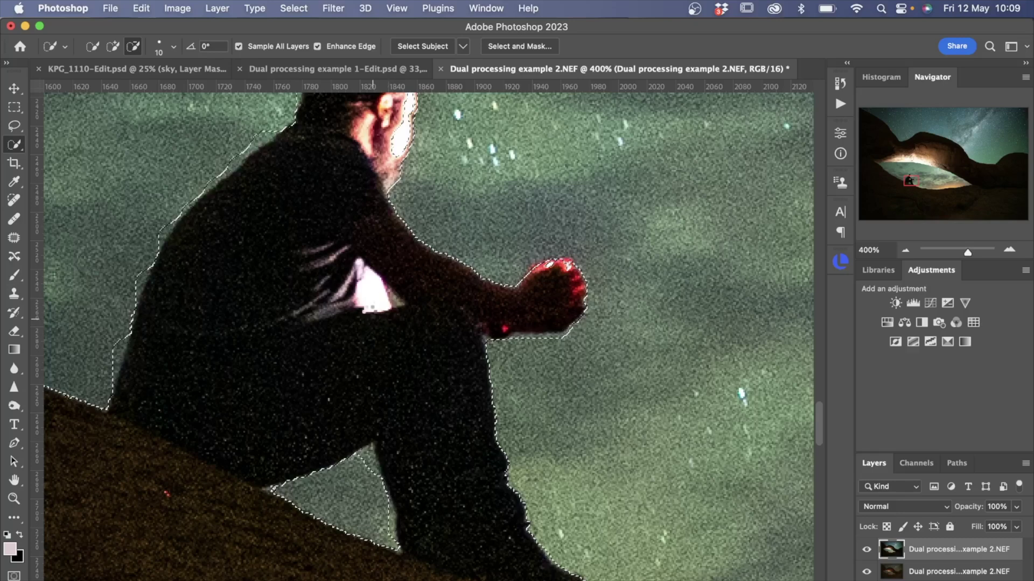
scroll(370, 309, up, 3)
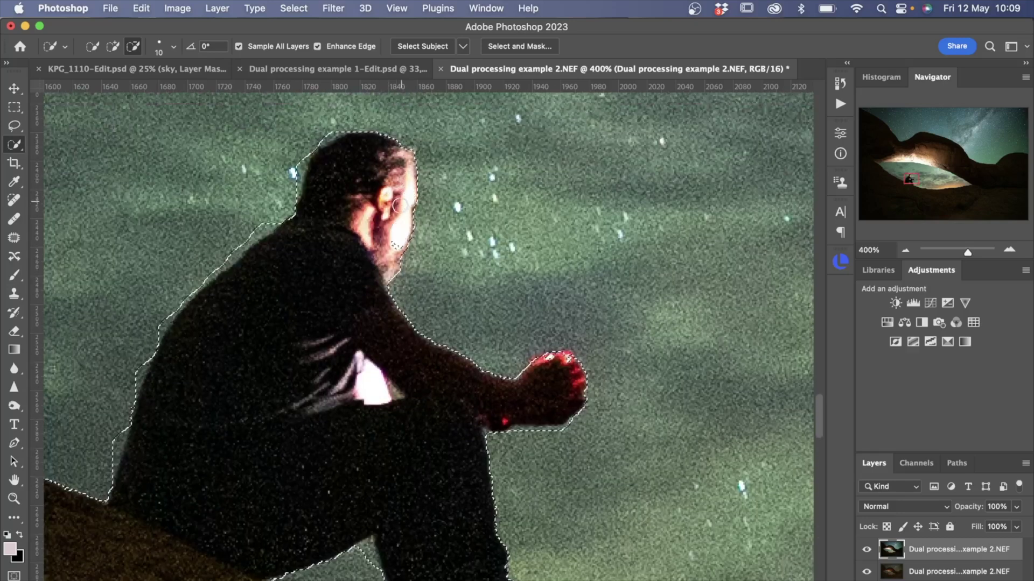
drag(393, 231, 426, 251)
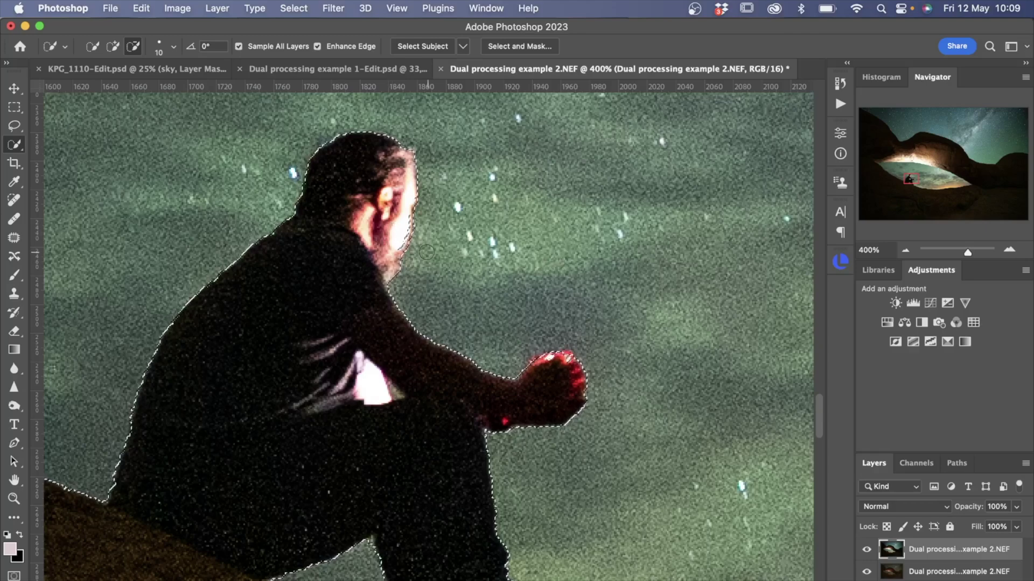
Zoom in on the sky's right tip, add sky along the rock edge, and trim a top sliver.
key(super+1)
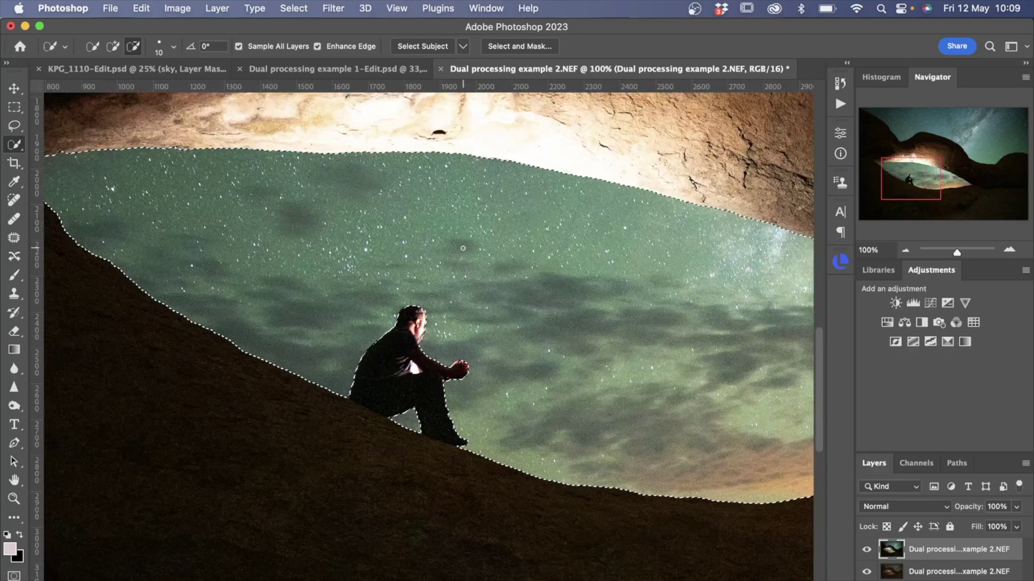
scroll(463, 247, right, 10)
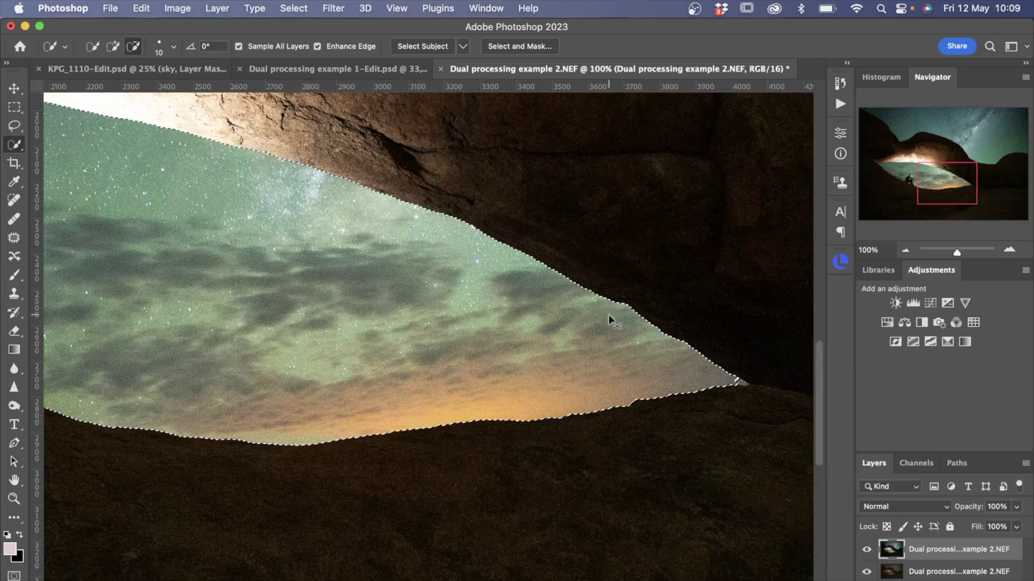
key(super+equal)
key(super+equal)
key(super+equal)
scroll(609, 318, right, 5)
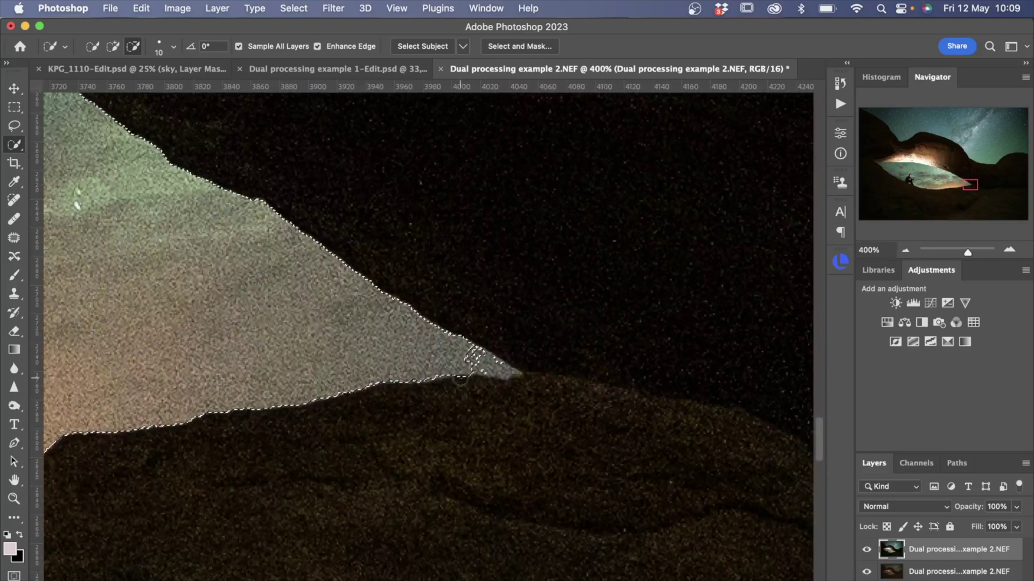
click(112, 46)
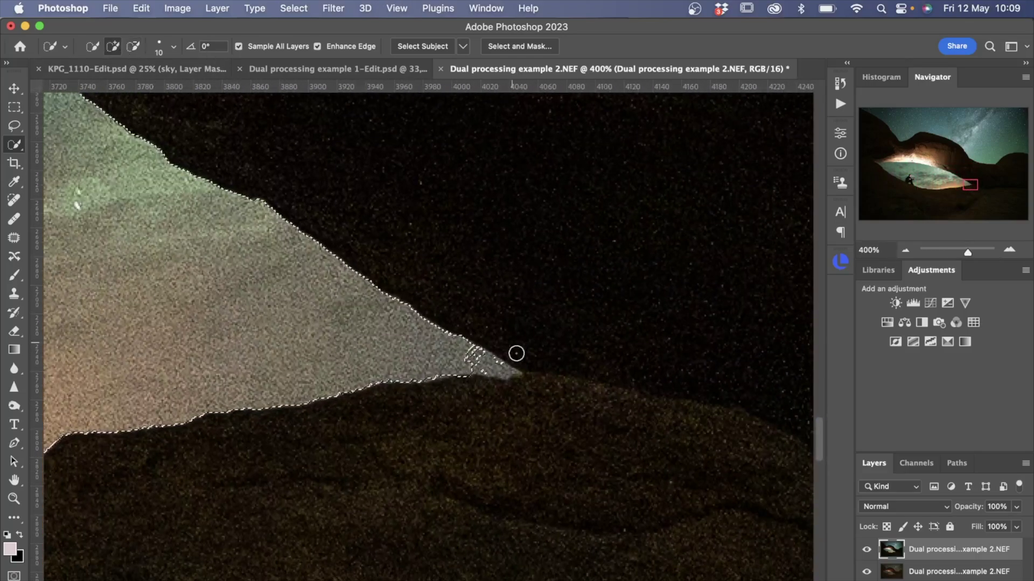
click(493, 363)
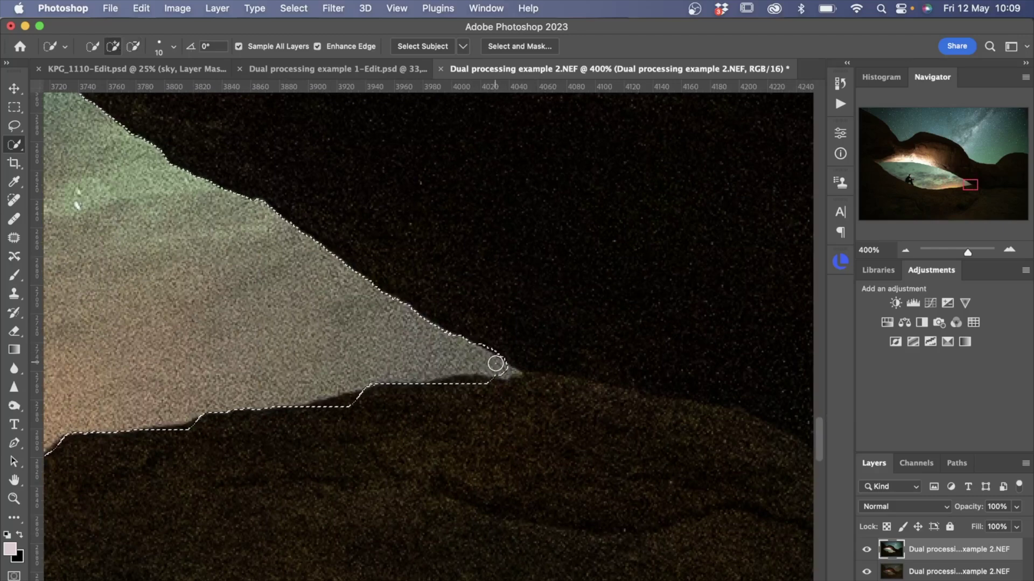
drag(495, 364, 508, 369)
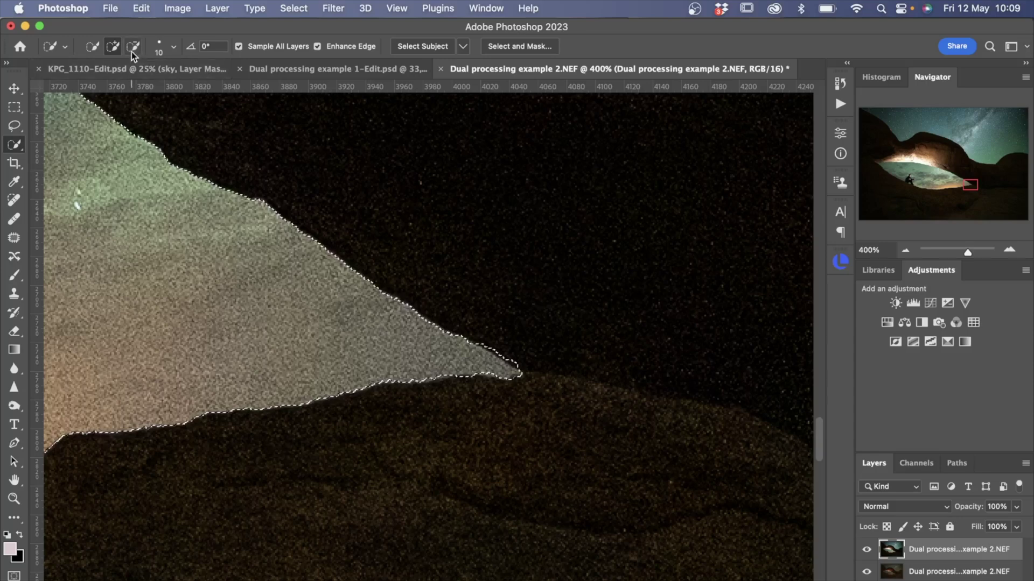
key(super+equal)
key(super+equal)
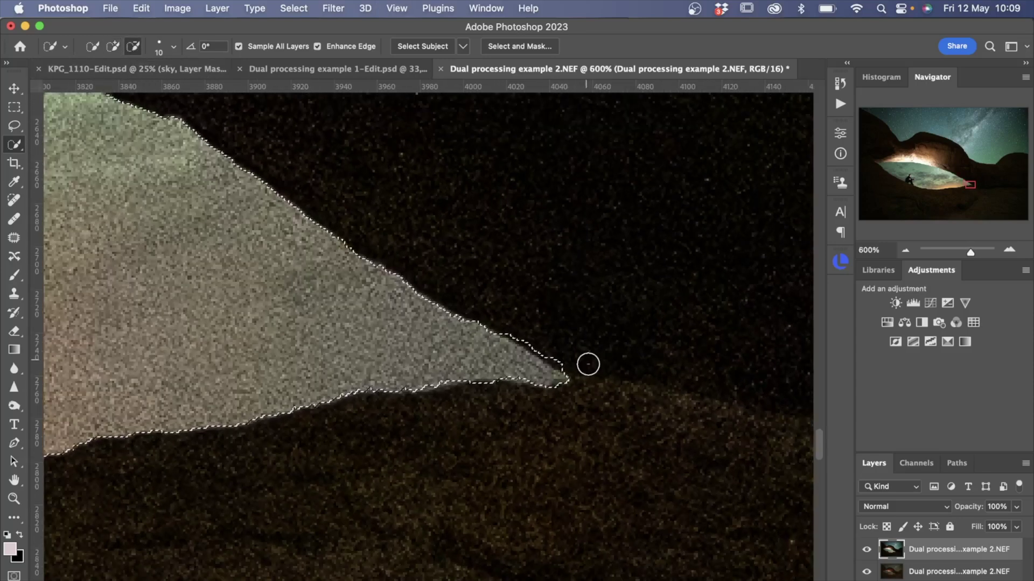
drag(544, 349, 511, 331)
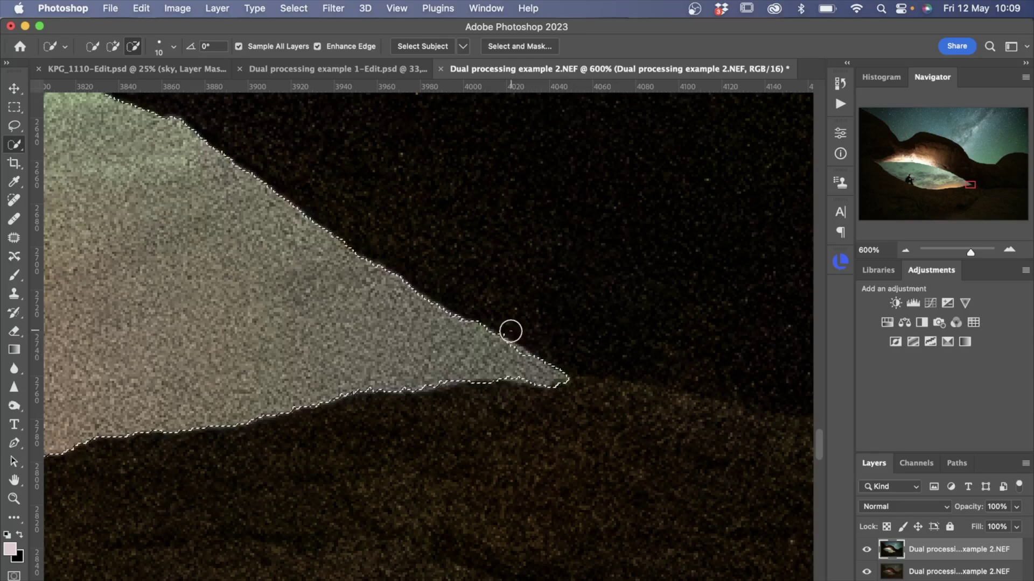
click(93, 46)
Fit the image on screen and toggle the masked top exposure repeatedly to compare the teal-sky blend.
key(super+0)
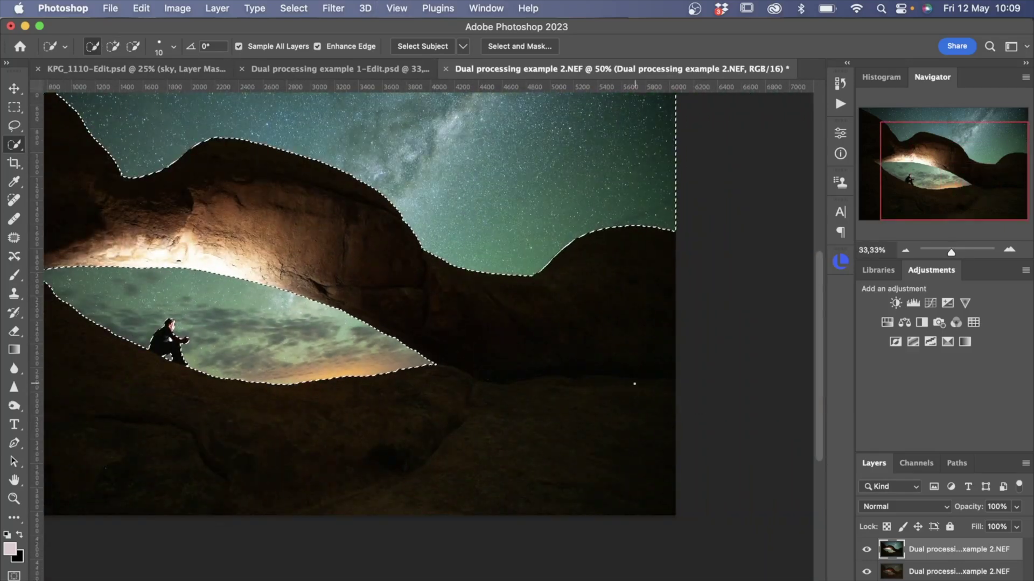
scroll(691, 399, left, 5)
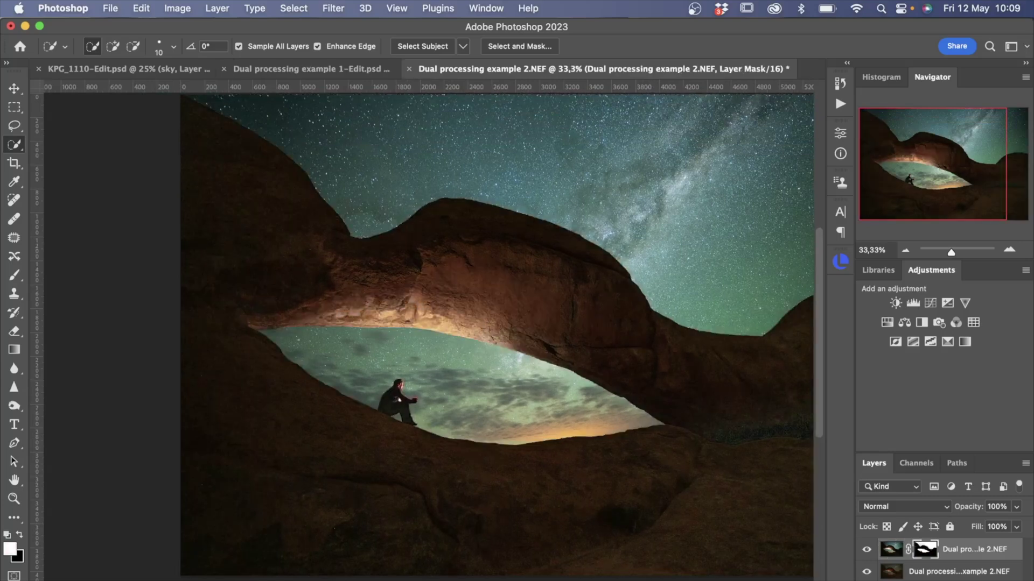
scroll(636, 440, right, 5)
scroll(636, 440, up, 2)
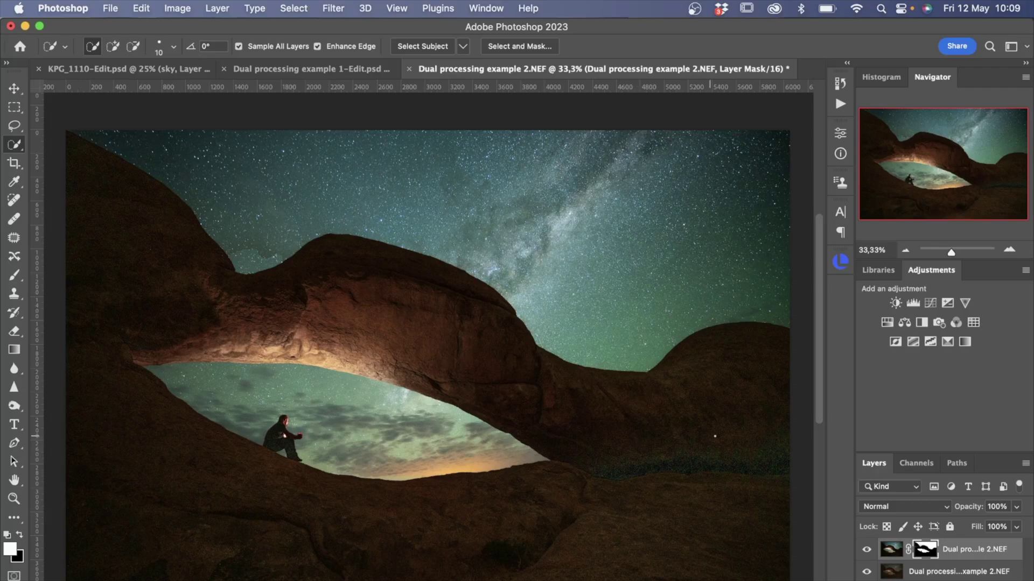
click(867, 550)
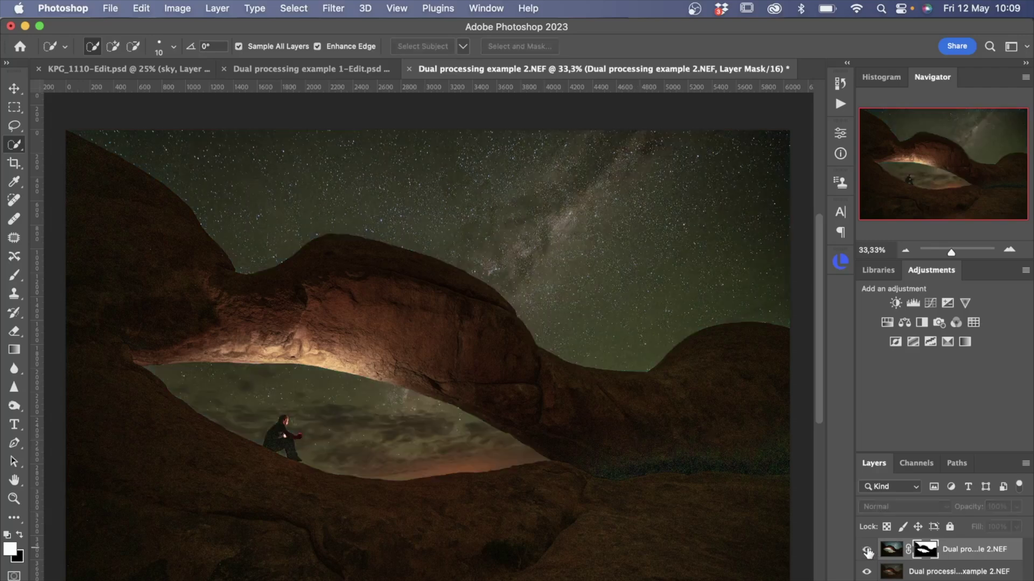
click(867, 550)
click(868, 551)
click(868, 551)
click(867, 550)
click(867, 550)
click(868, 550)
click(867, 551)
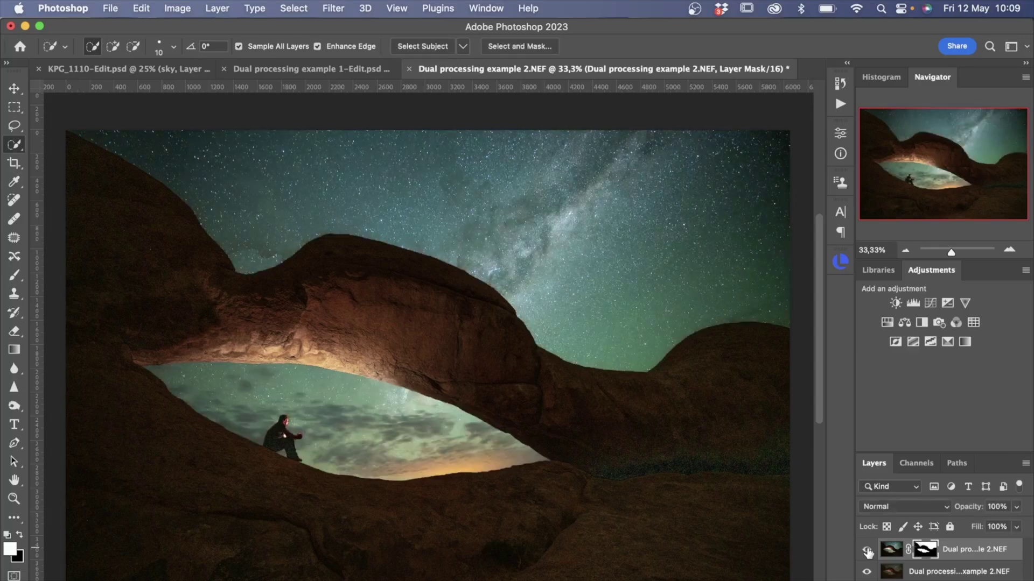
key(super+equal)
key(super+equal)
key(super+equal)
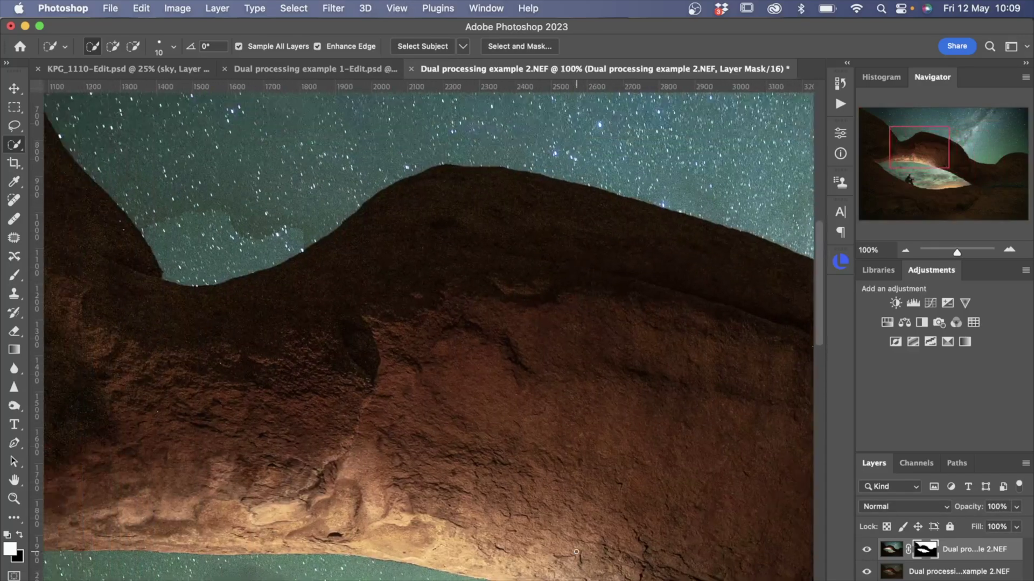
scroll(576, 552, left, 10)
scroll(576, 552, up, 5)
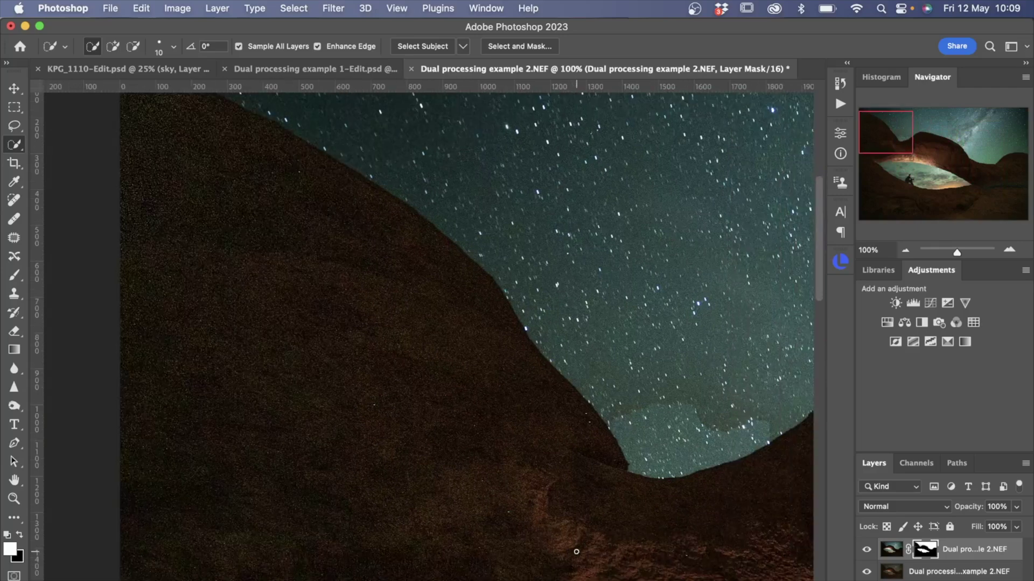
scroll(576, 552, down, 10)
scroll(576, 552, right, 6)
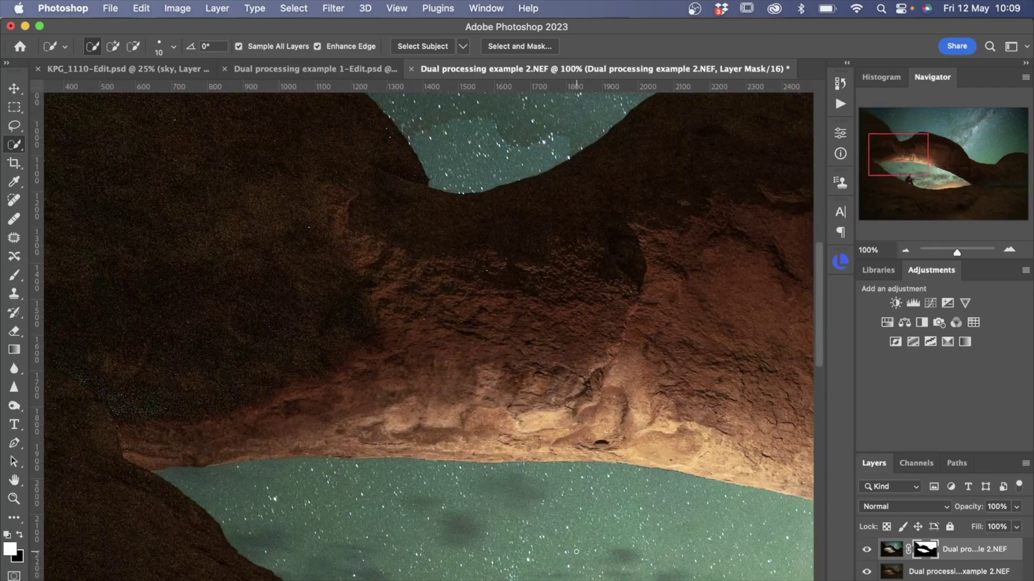
scroll(576, 552, down, 6)
scroll(577, 552, right, 5)
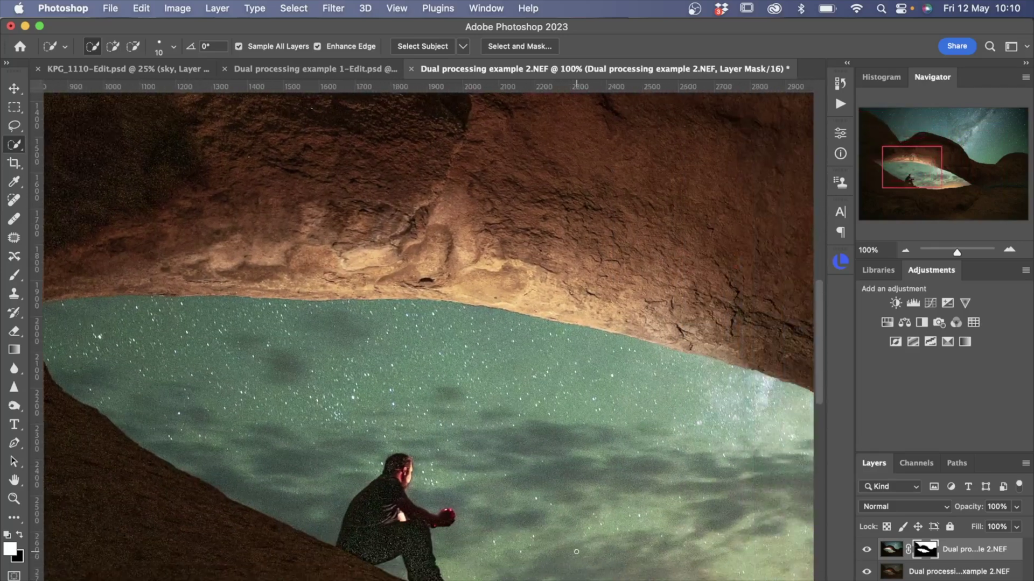
scroll(576, 552, right, 15)
scroll(576, 552, down, 2)
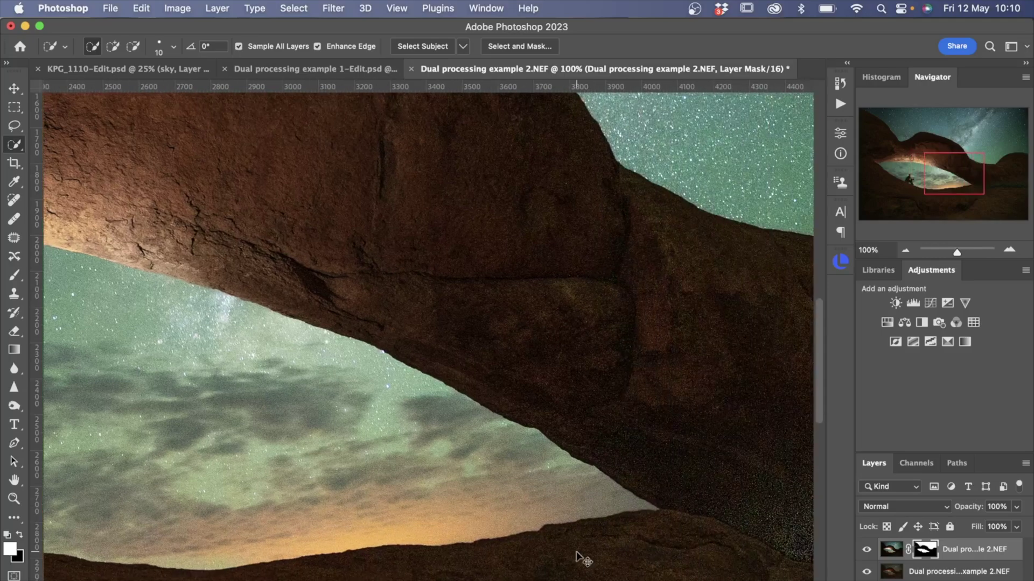
scroll(576, 555, up, 5)
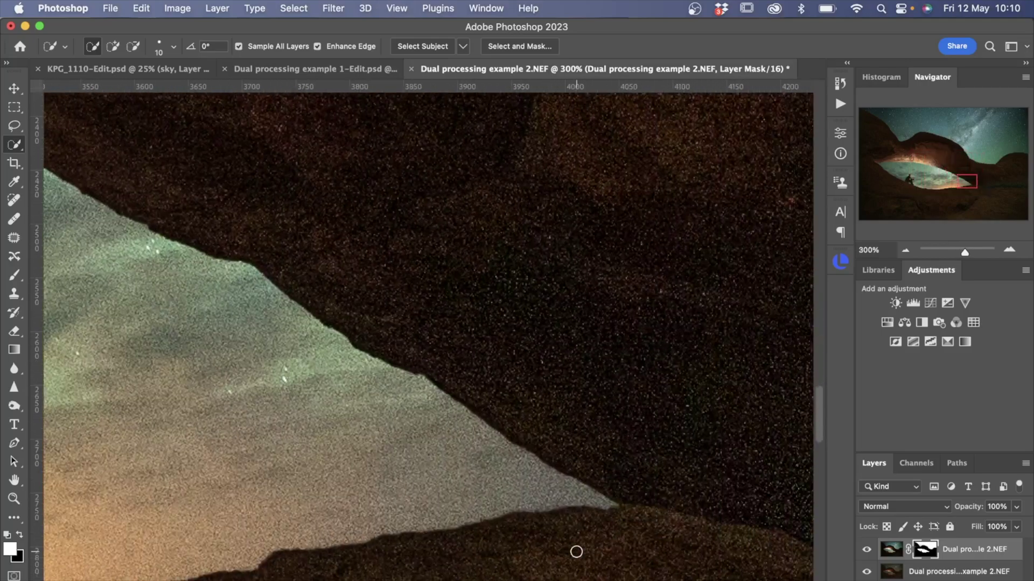
click(867, 550)
click(867, 549)
click(867, 550)
click(867, 550)
key(super+0)
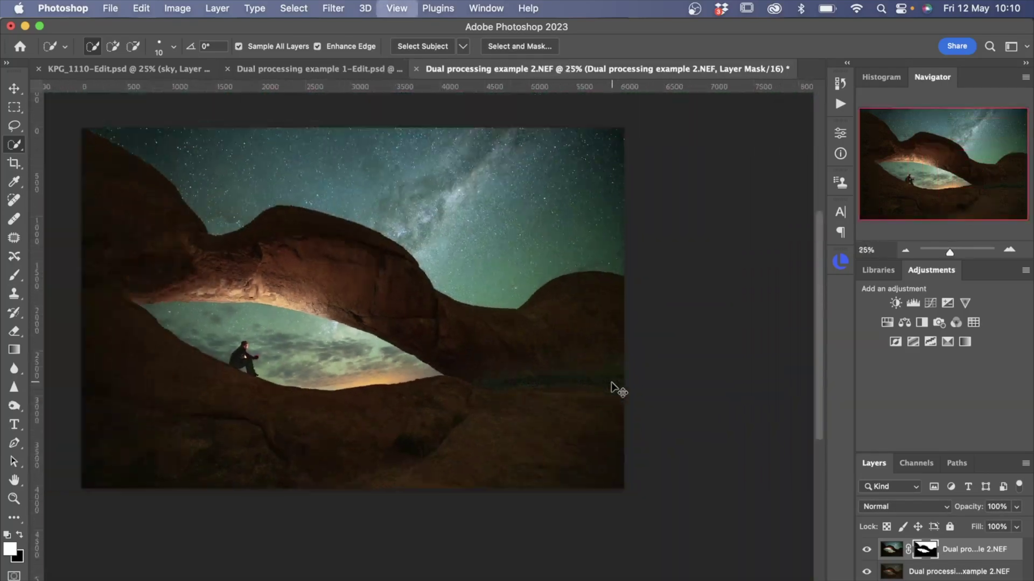